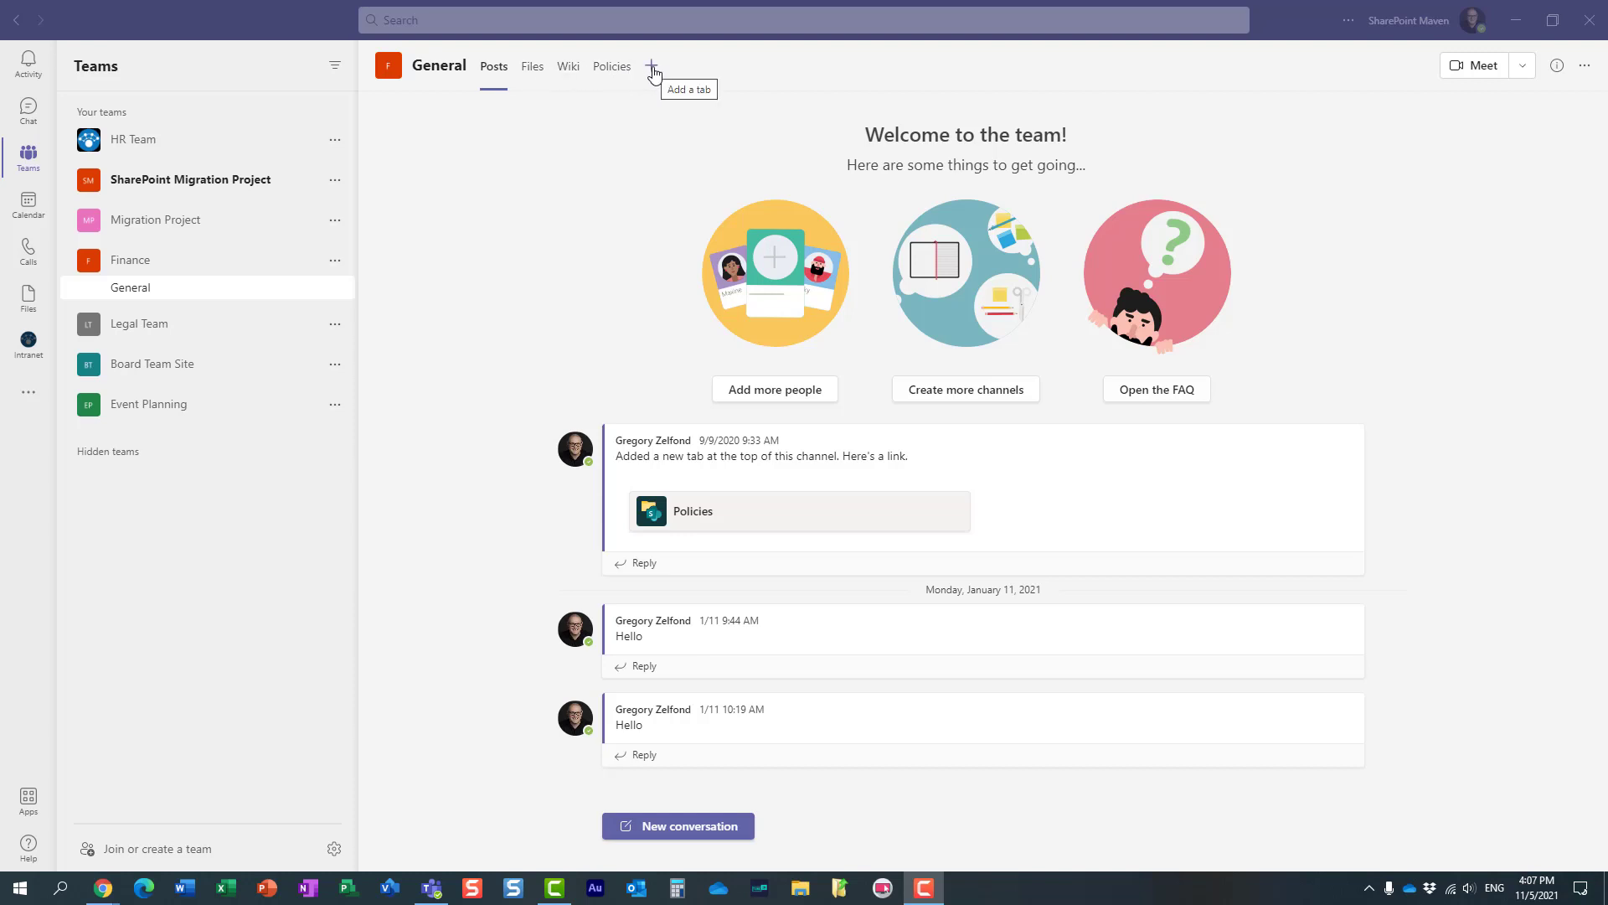
- Add a Tasks by Planner and To Do tab using the team's existing Finance Plan
{"action": "left_click", "coordinate": [652, 67]}
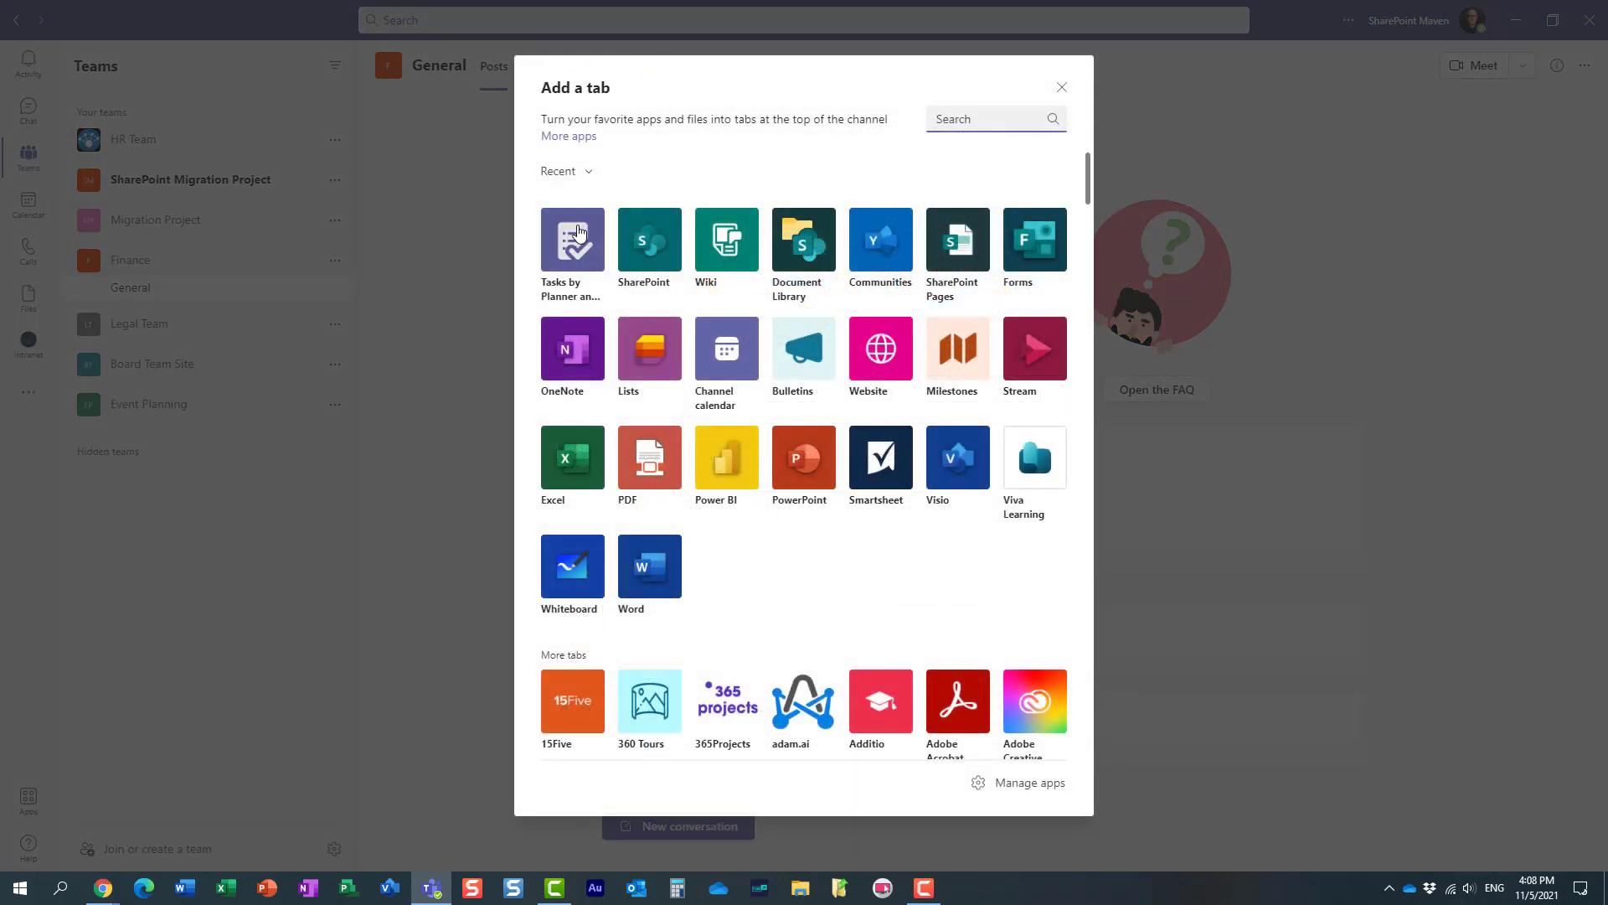
{"action": "left_click", "coordinate": [576, 234]}
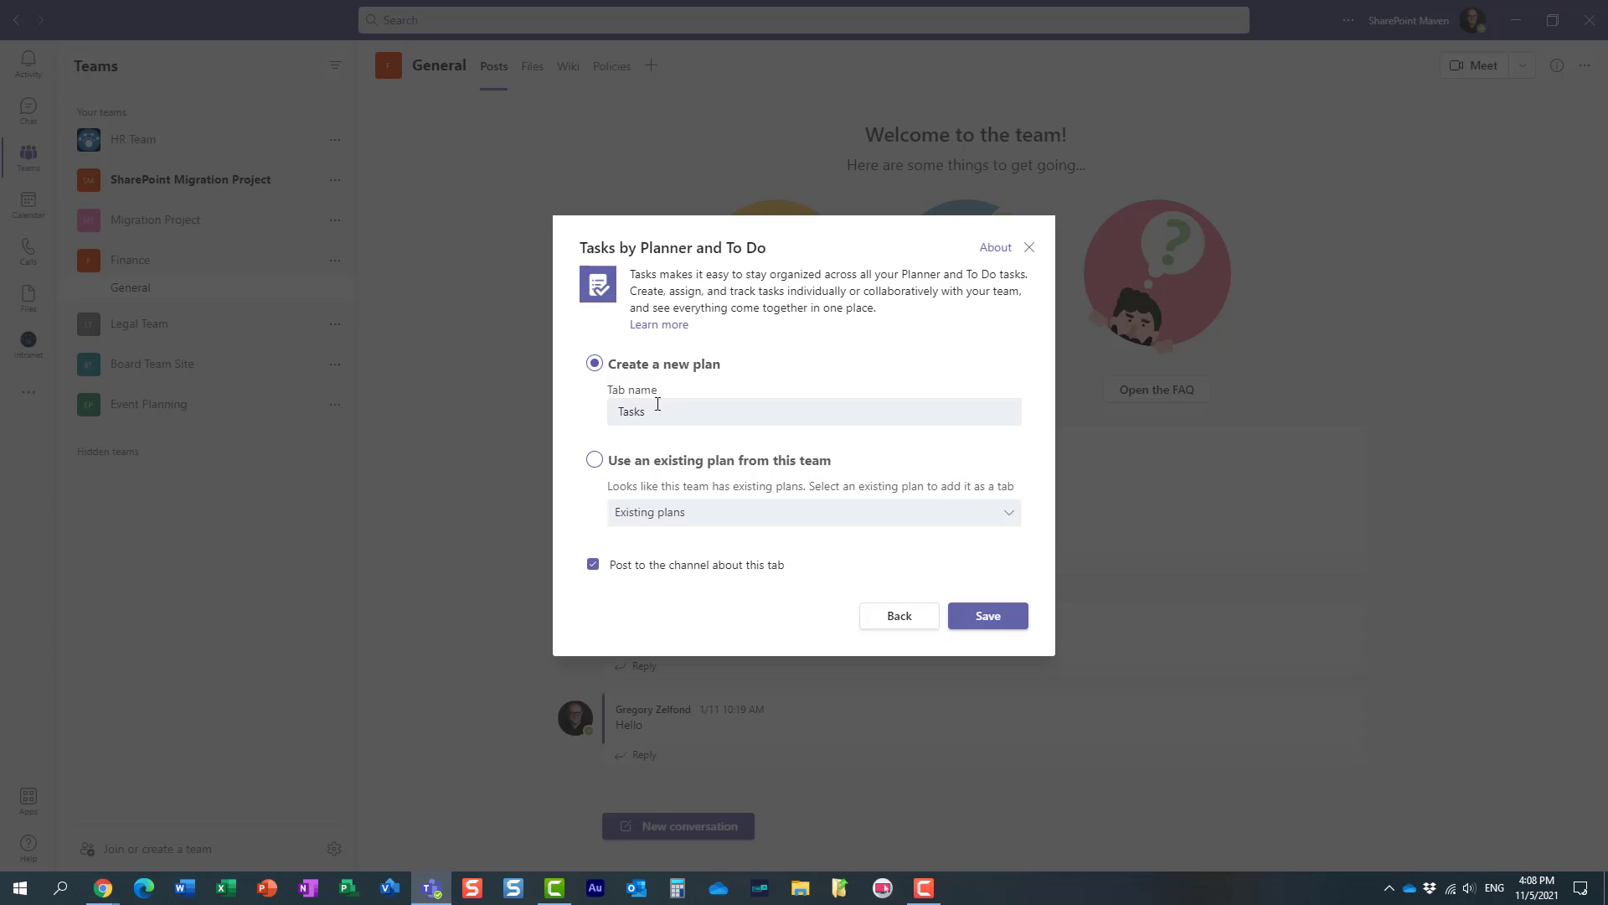
{"action": "left_click", "coordinate": [596, 460]}
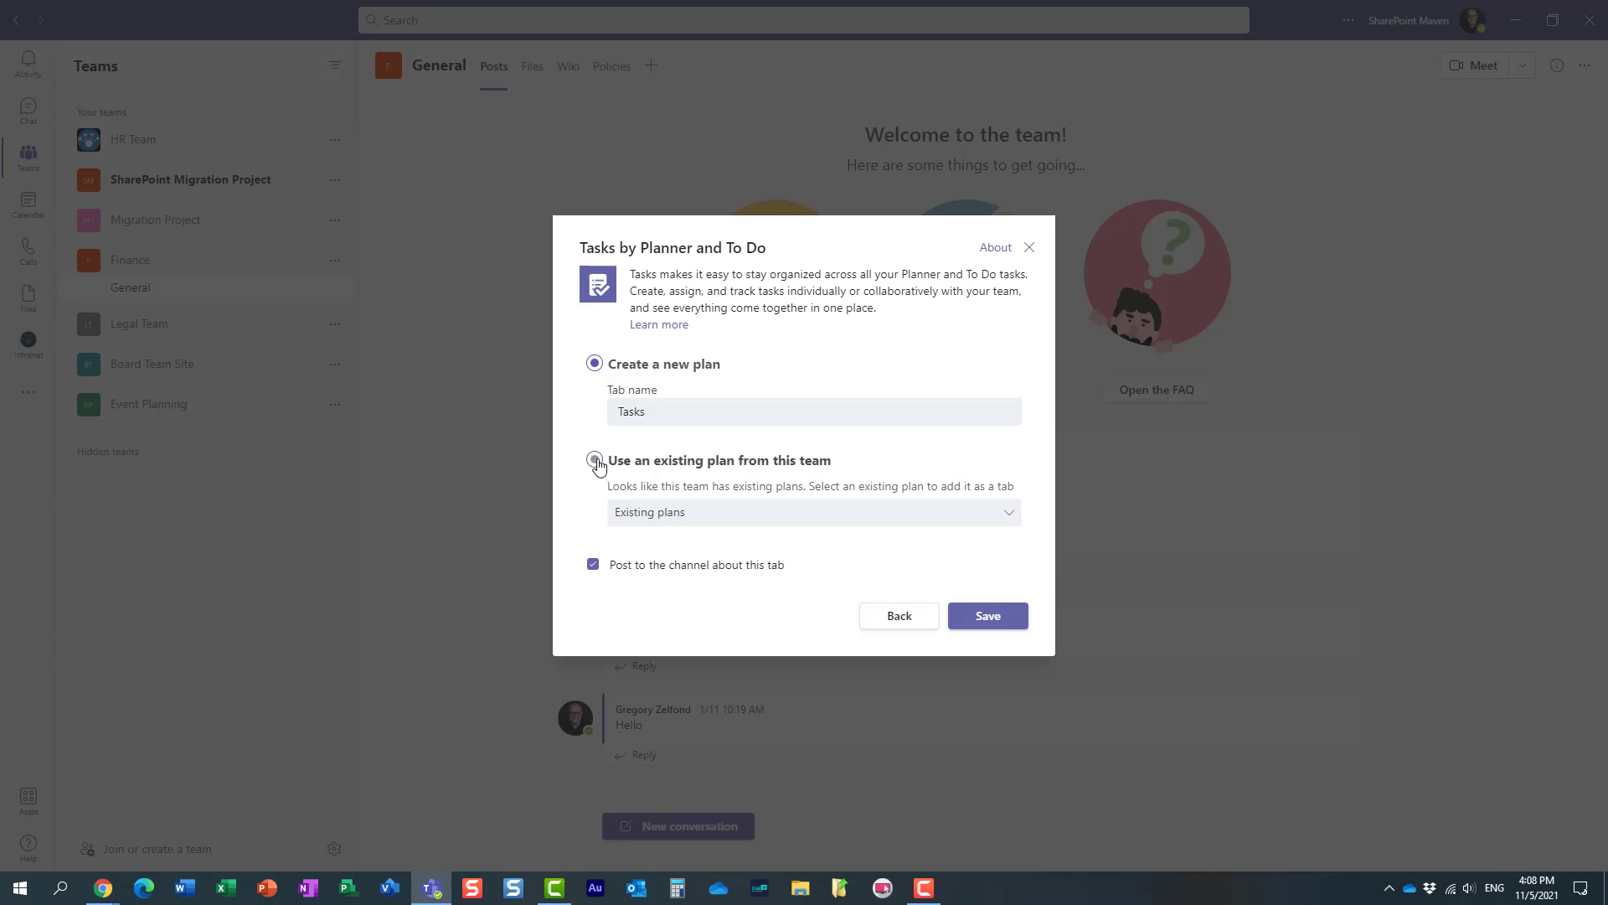
{"action": "left_click", "coordinate": [678, 516]}
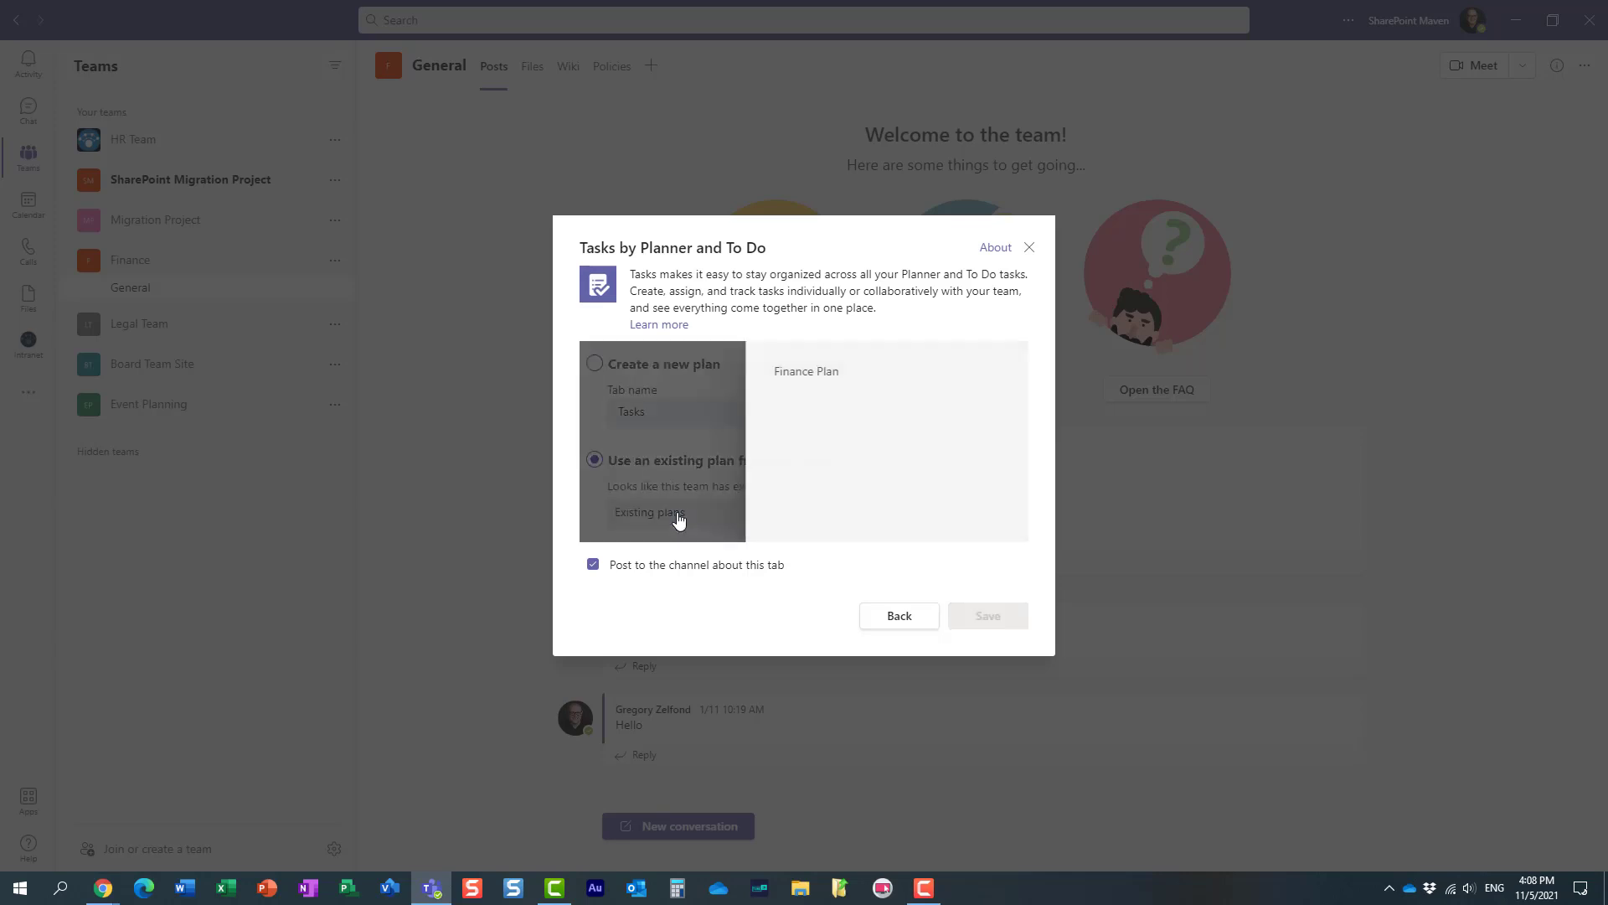
{"action": "left_click", "coordinate": [810, 374]}
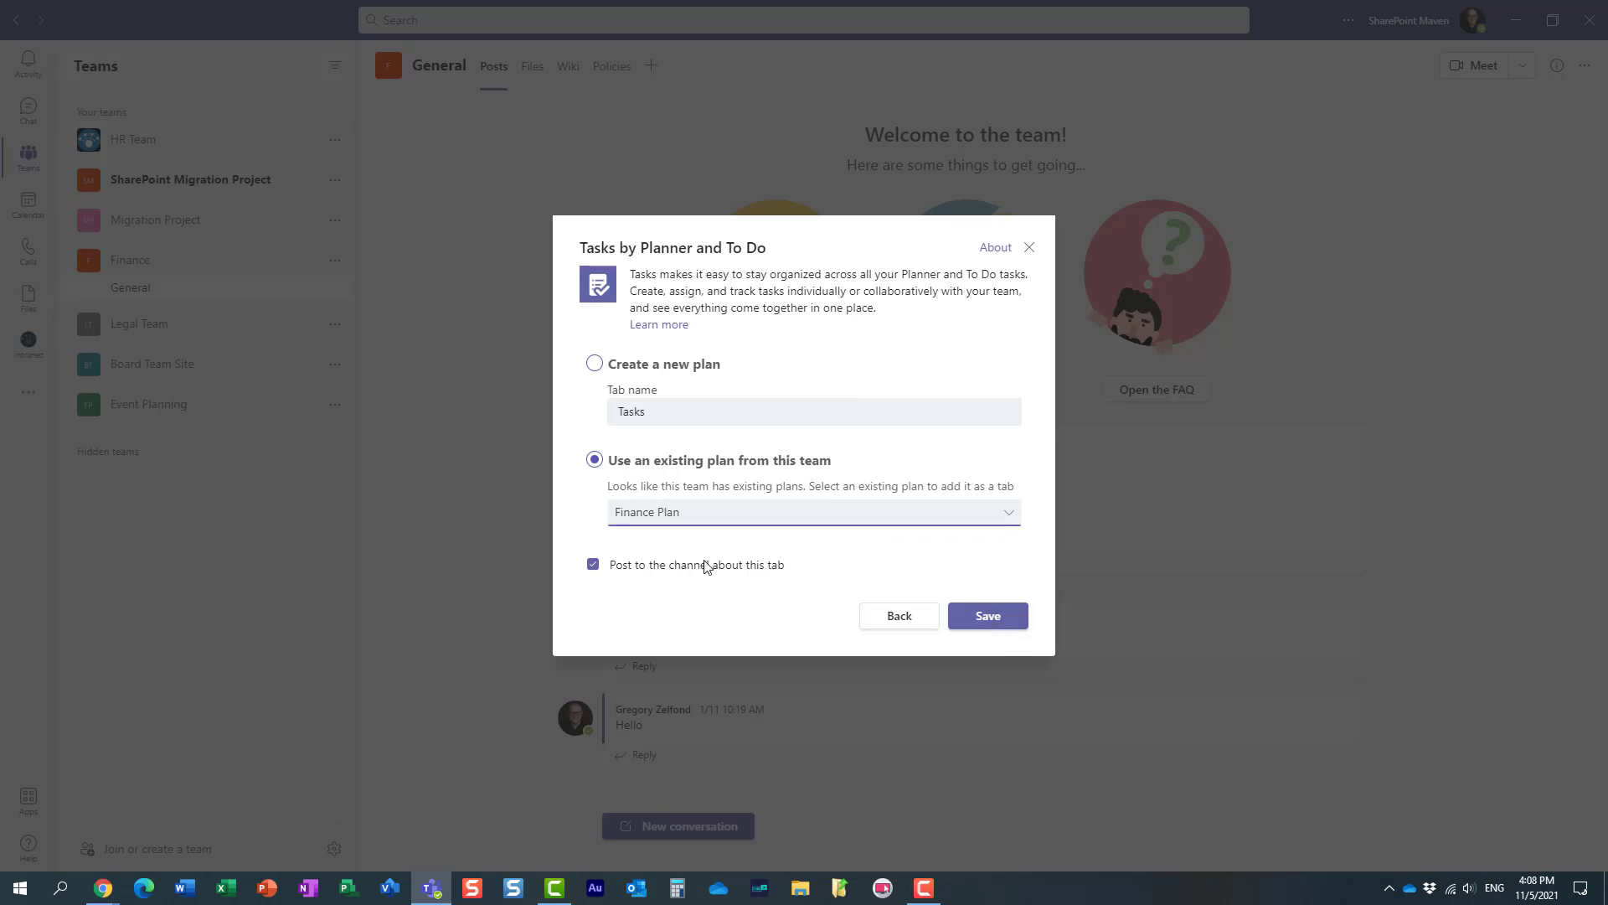
- Save the Finance Plan tab, then dismiss the Add a tab chooser without picking an app
{"action": "left_click", "coordinate": [989, 620]}
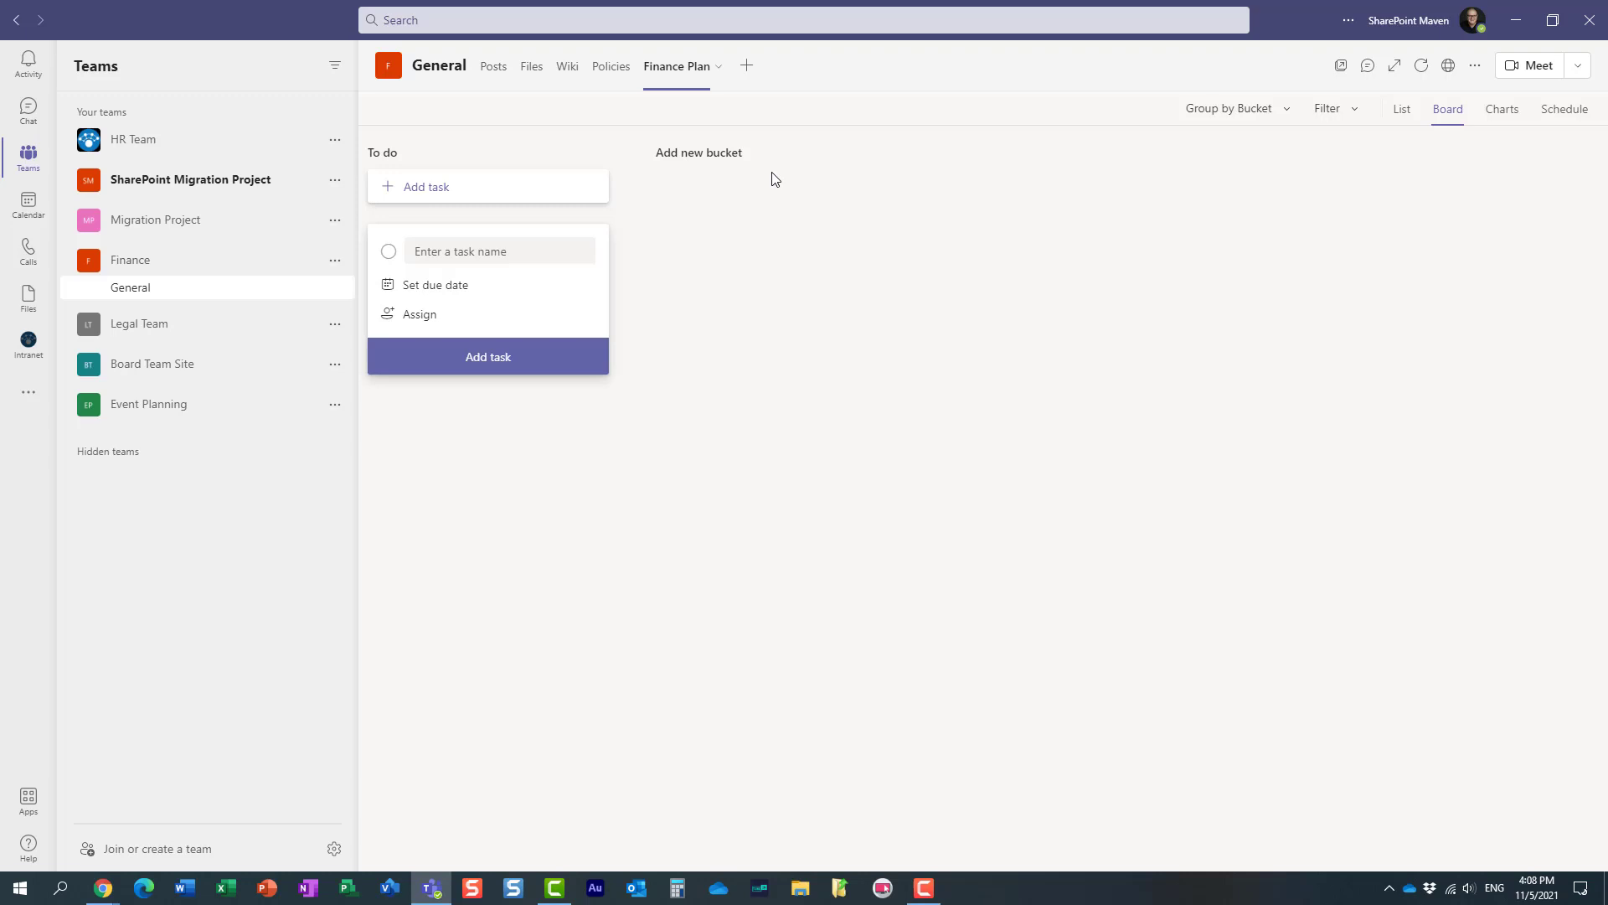
{"action": "left_click", "coordinate": [749, 67]}
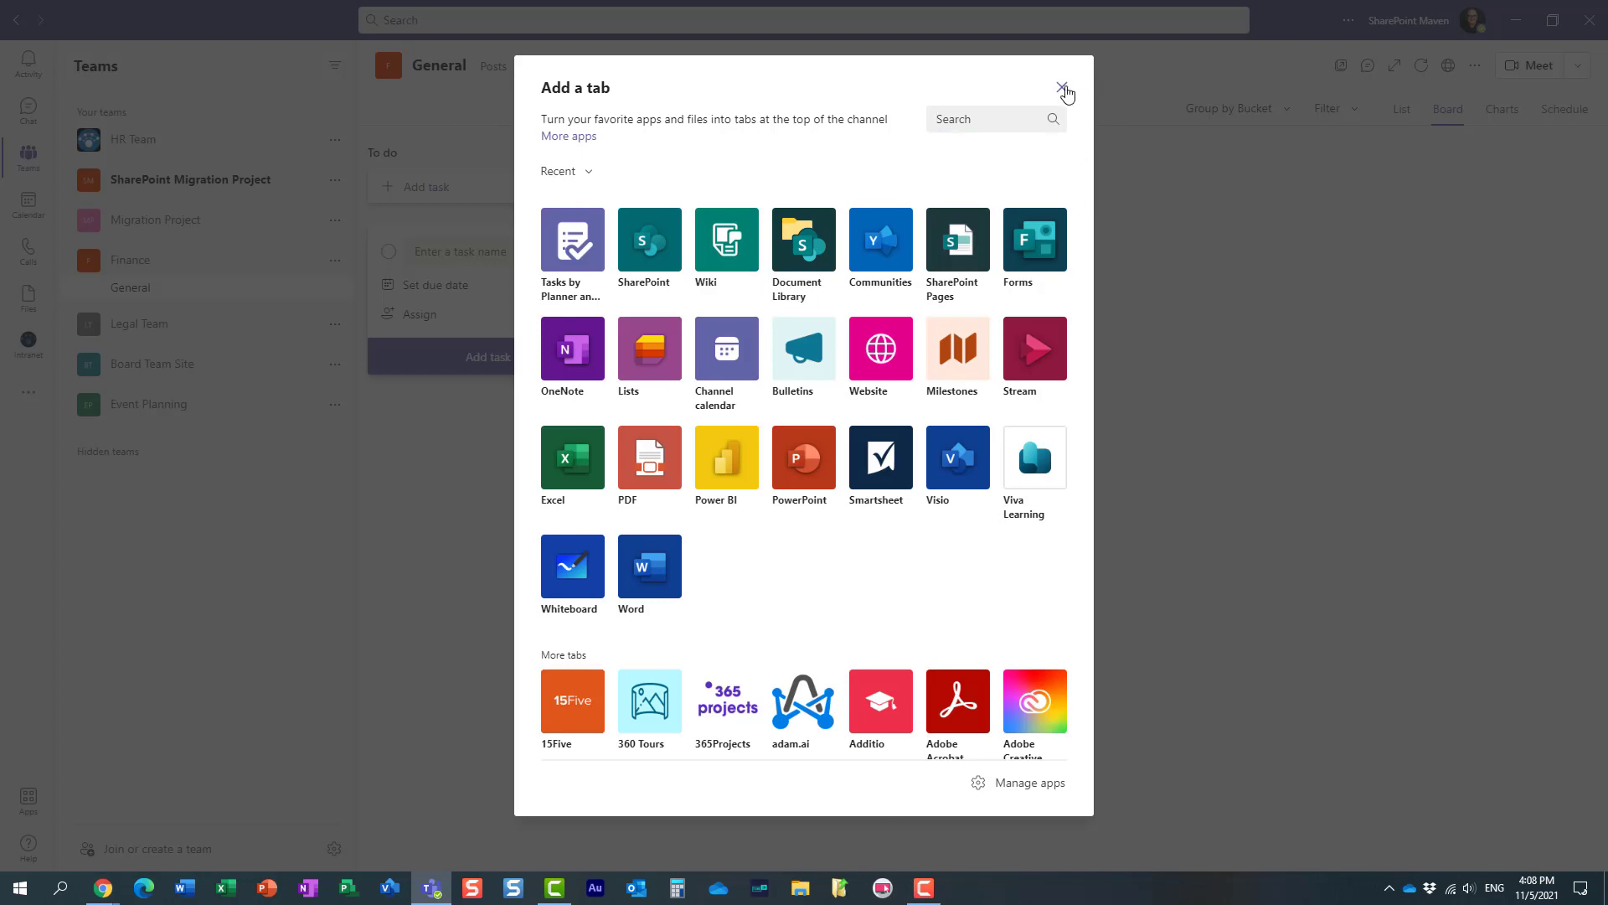
{"action": "left_click", "coordinate": [1062, 86]}
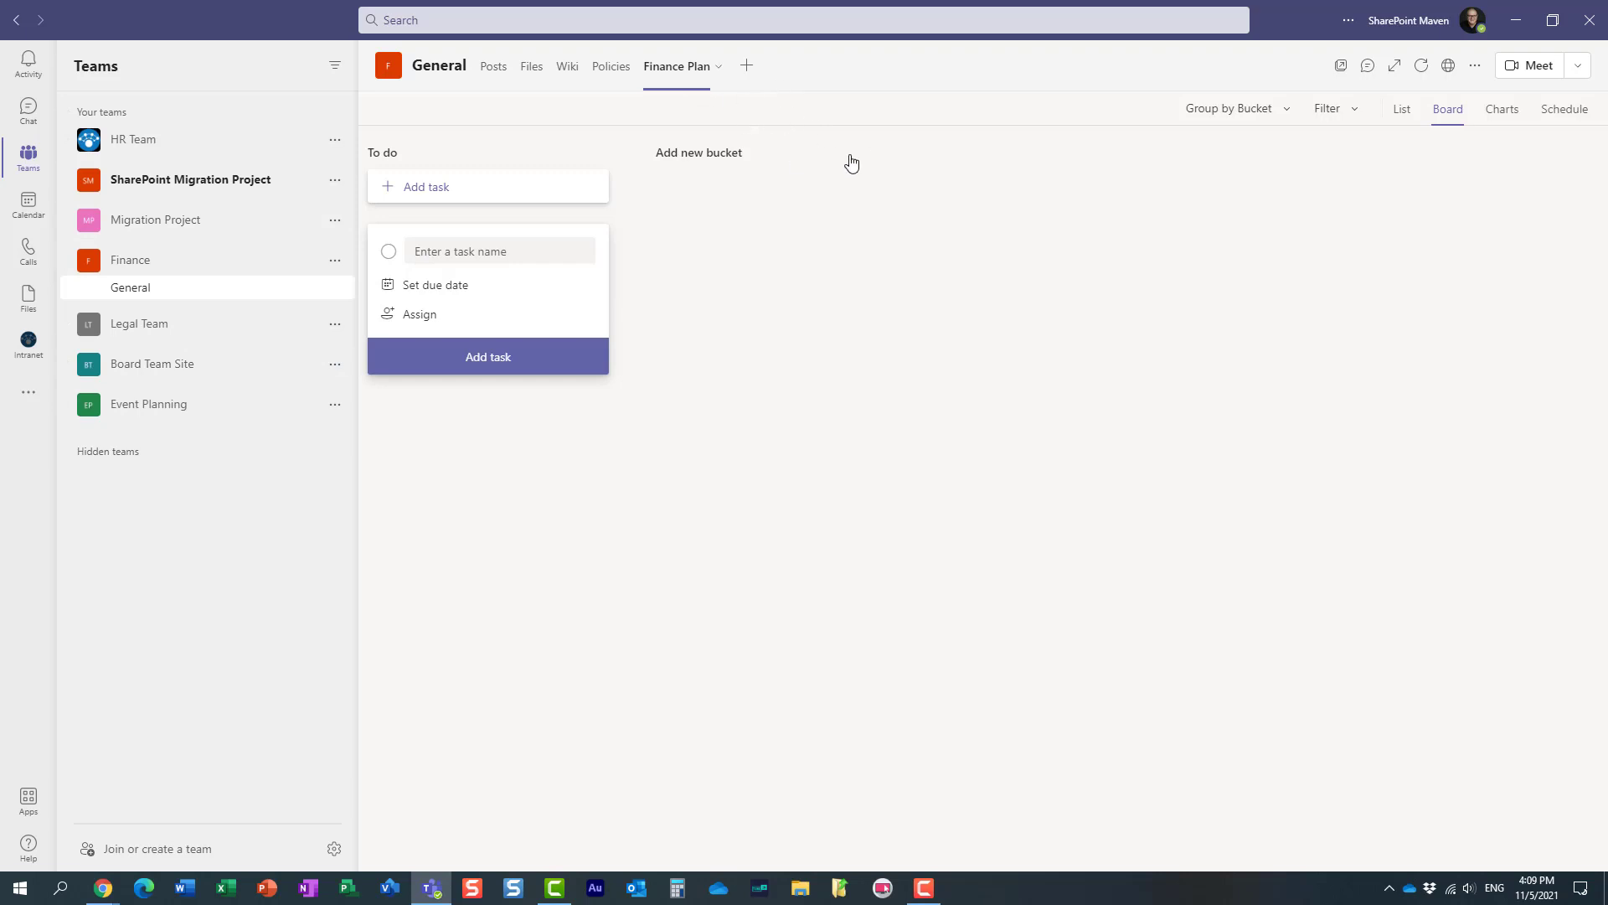
{"action": "left_click", "coordinate": [30, 395]}
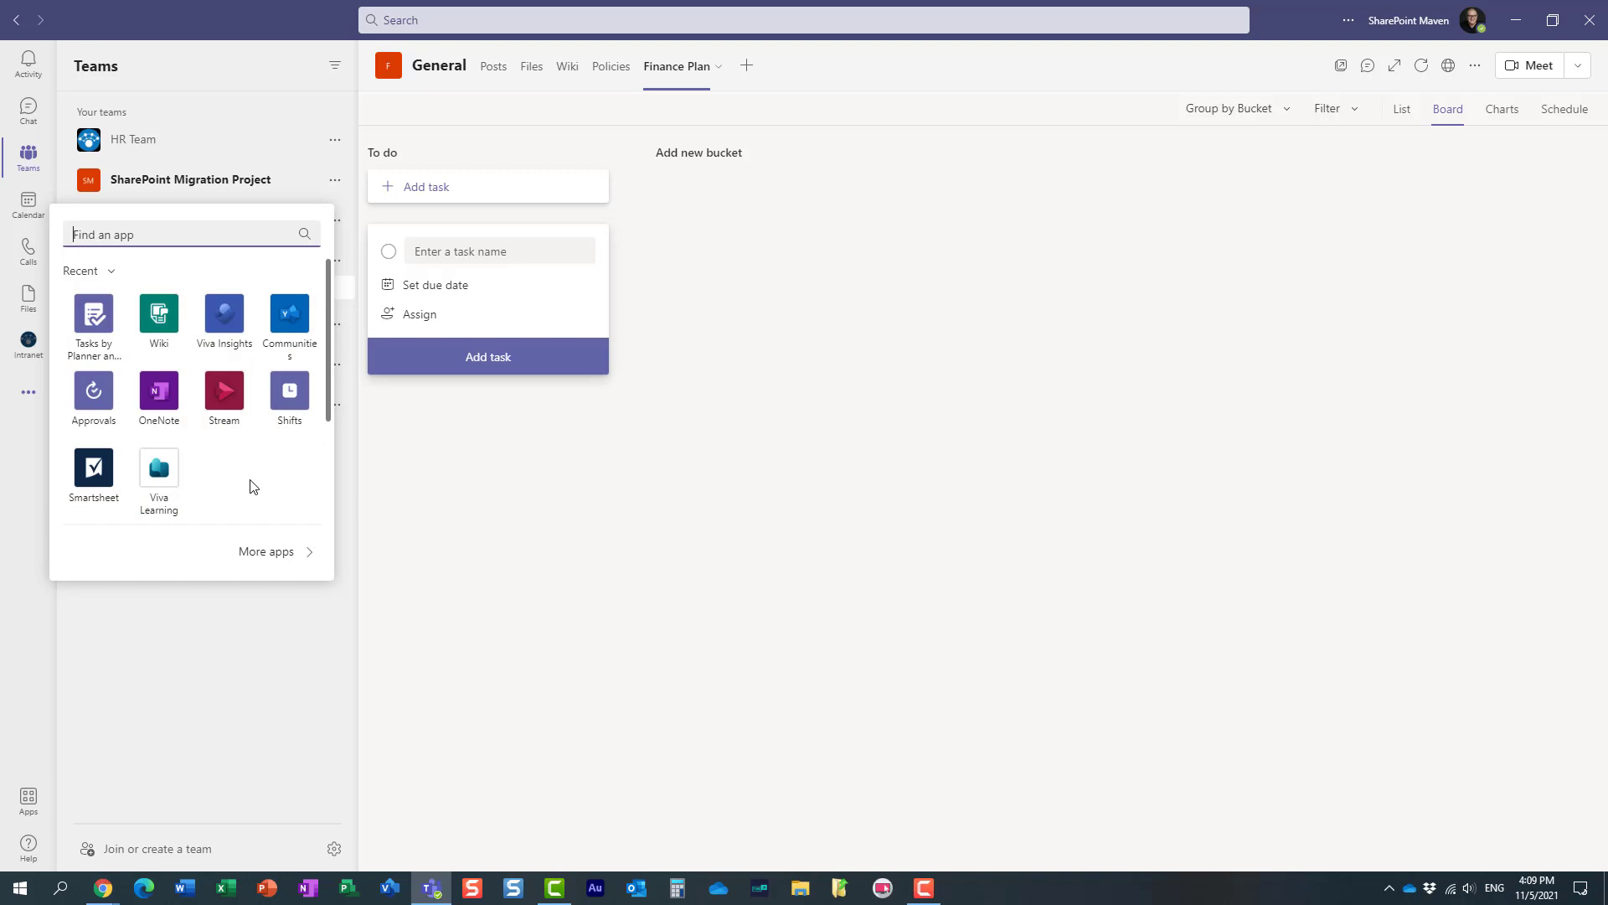
{"action": "left_click", "coordinate": [95, 321]}
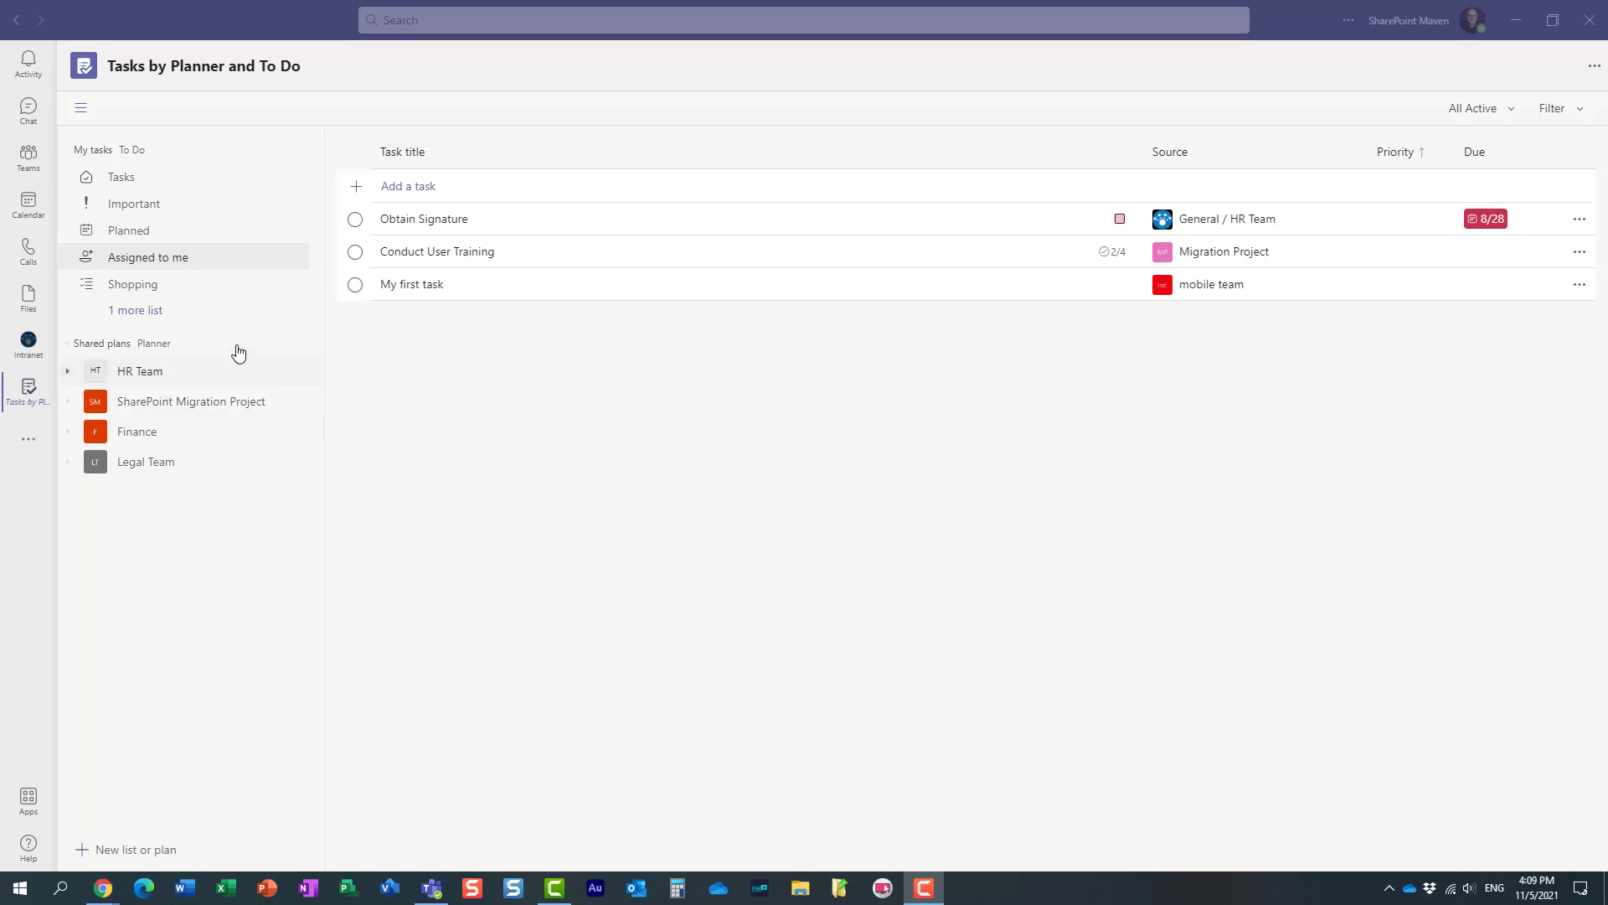
{"action": "mouse_move", "coordinate": [136, 309]}
{"action": "left_click", "coordinate": [68, 372]}
{"action": "left_click", "coordinate": [68, 372]}
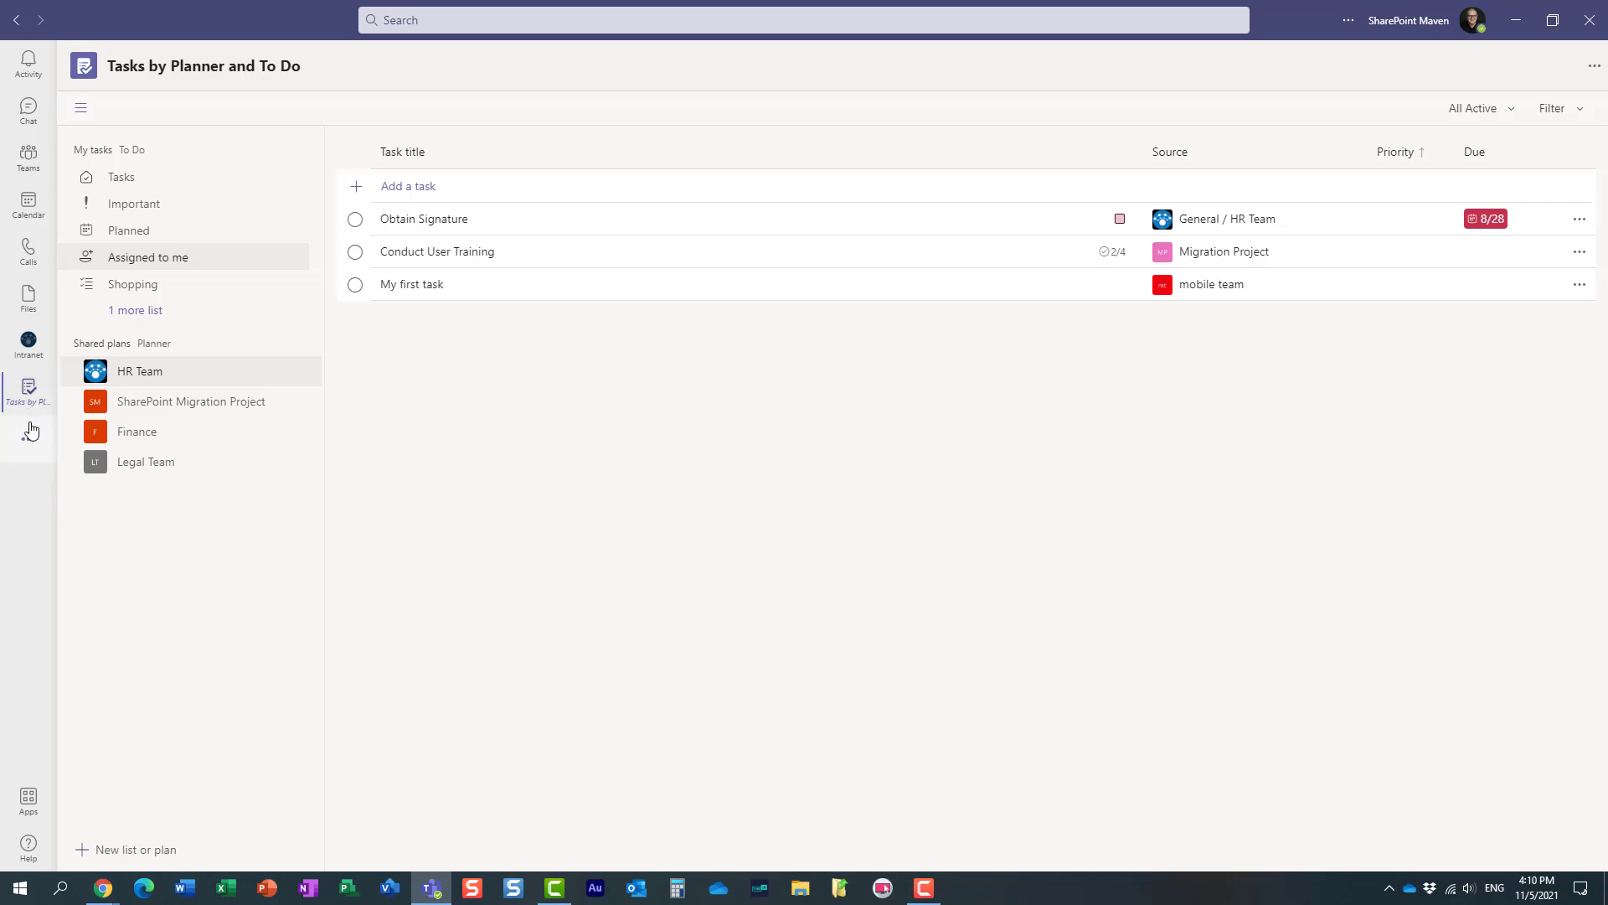
- Add a OneNote tab to the General channel using Finance Notebook and save it
{"action": "left_click", "coordinate": [29, 158]}
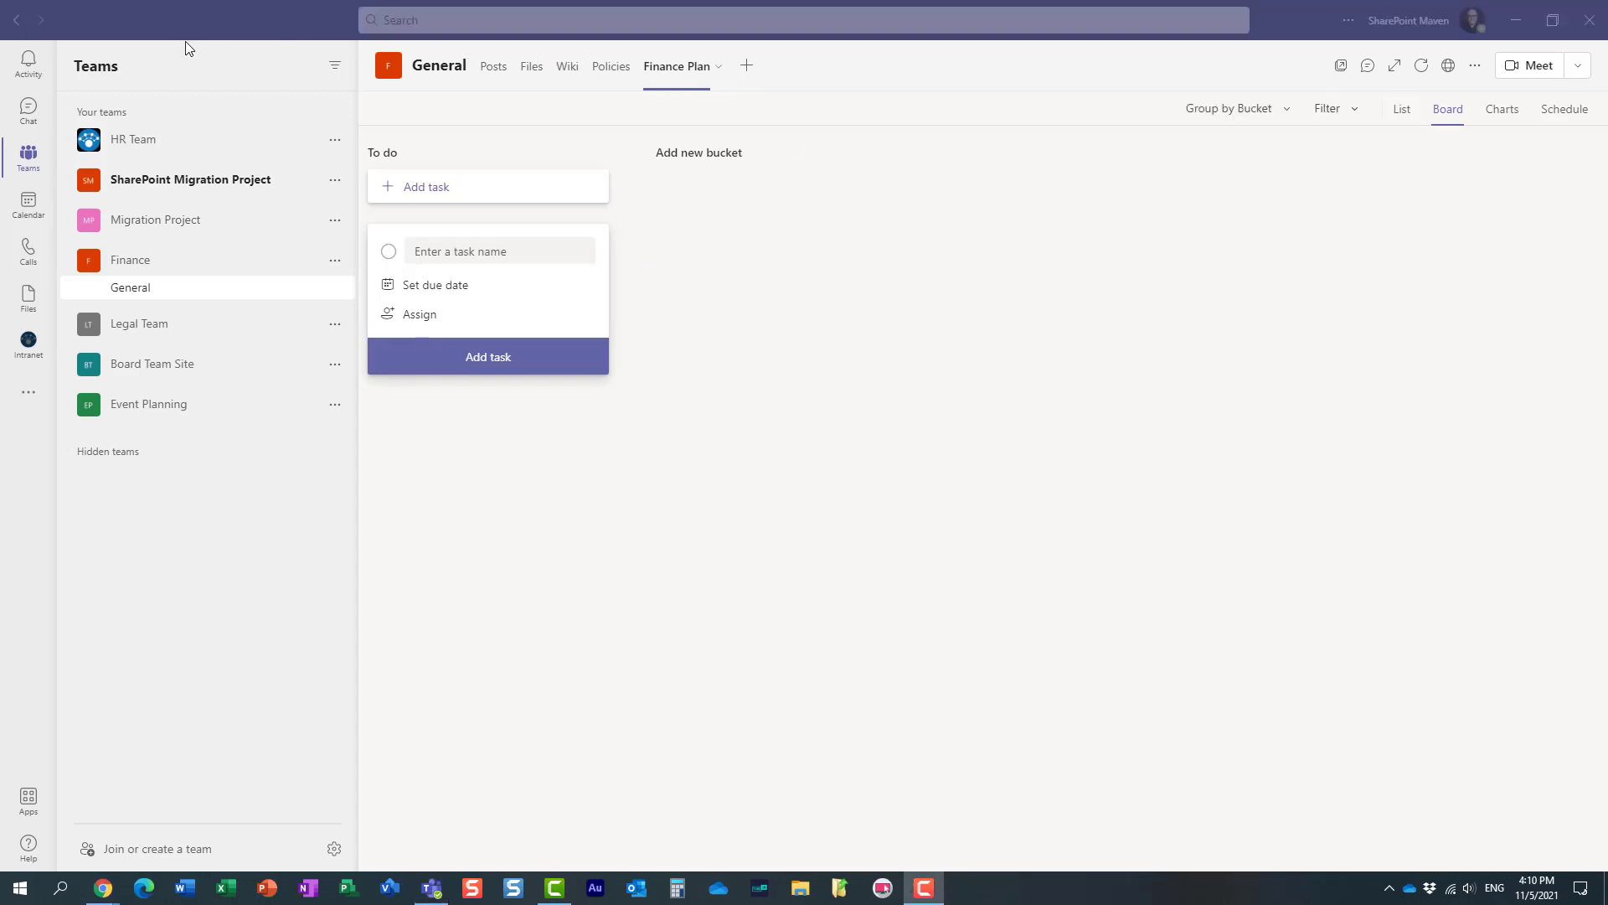
{"action": "left_click", "coordinate": [749, 67]}
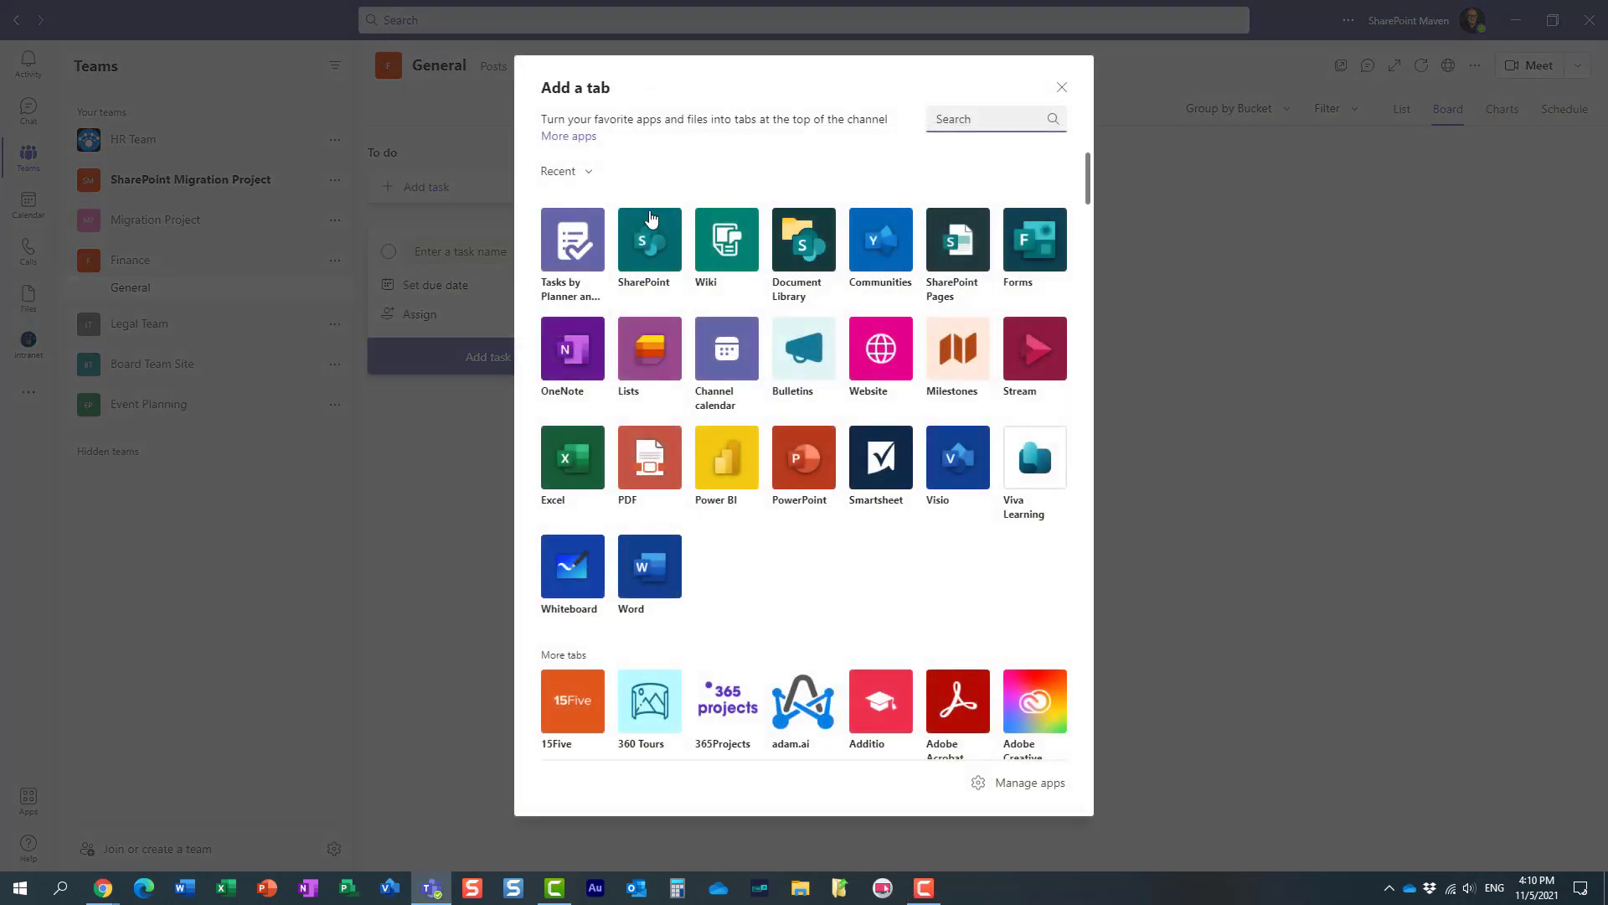
{"action": "left_click", "coordinate": [573, 350]}
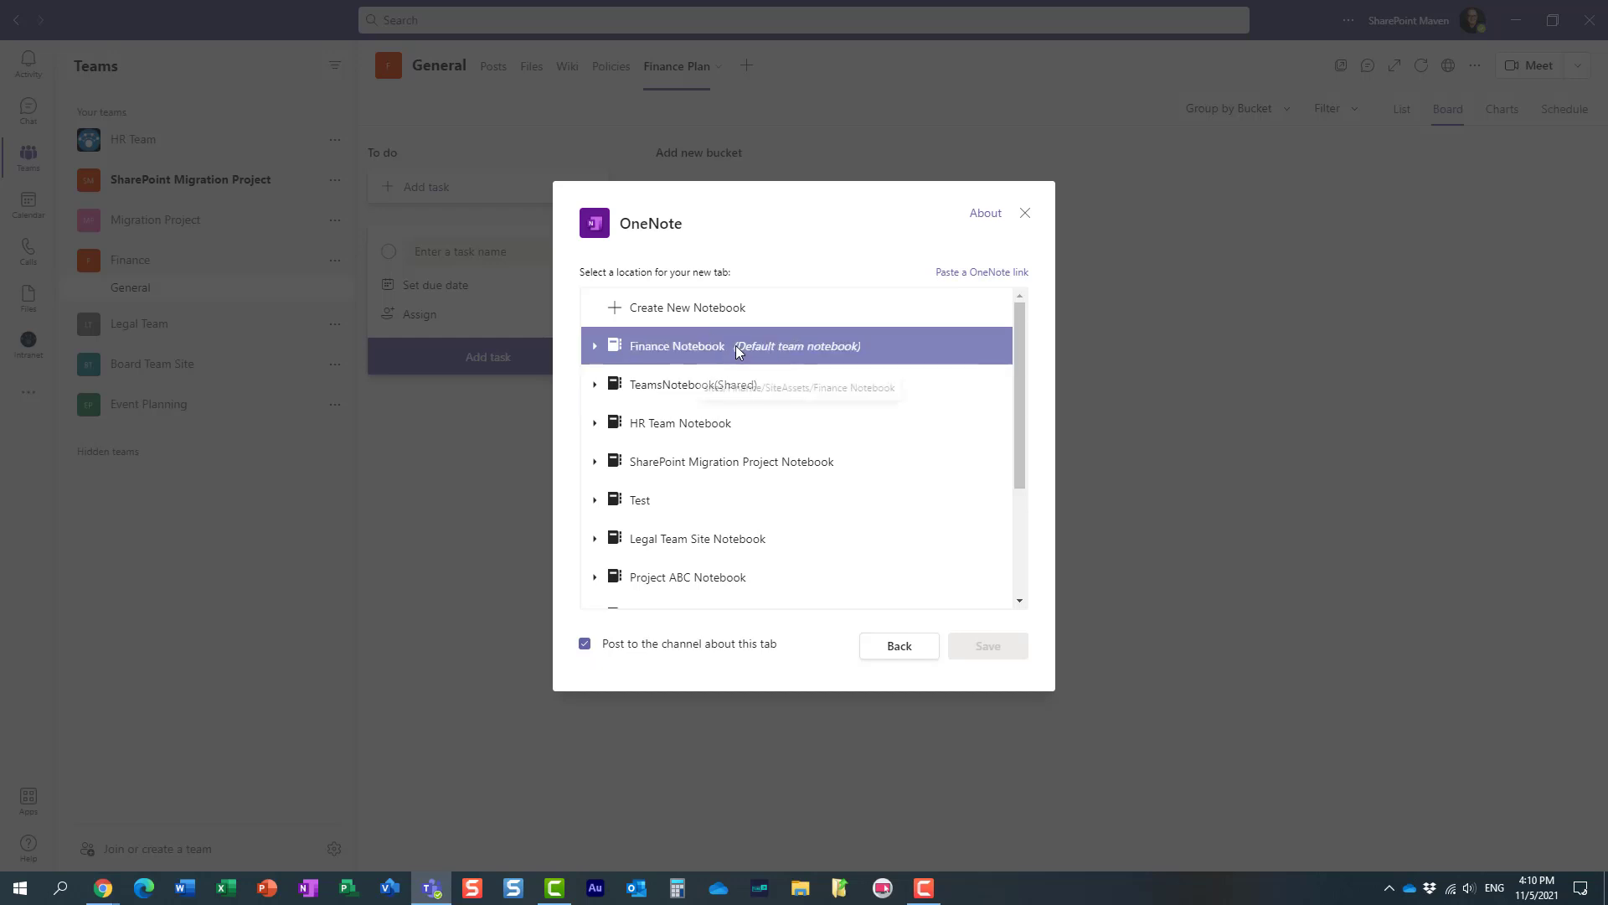
{"action": "left_click", "coordinate": [710, 356]}
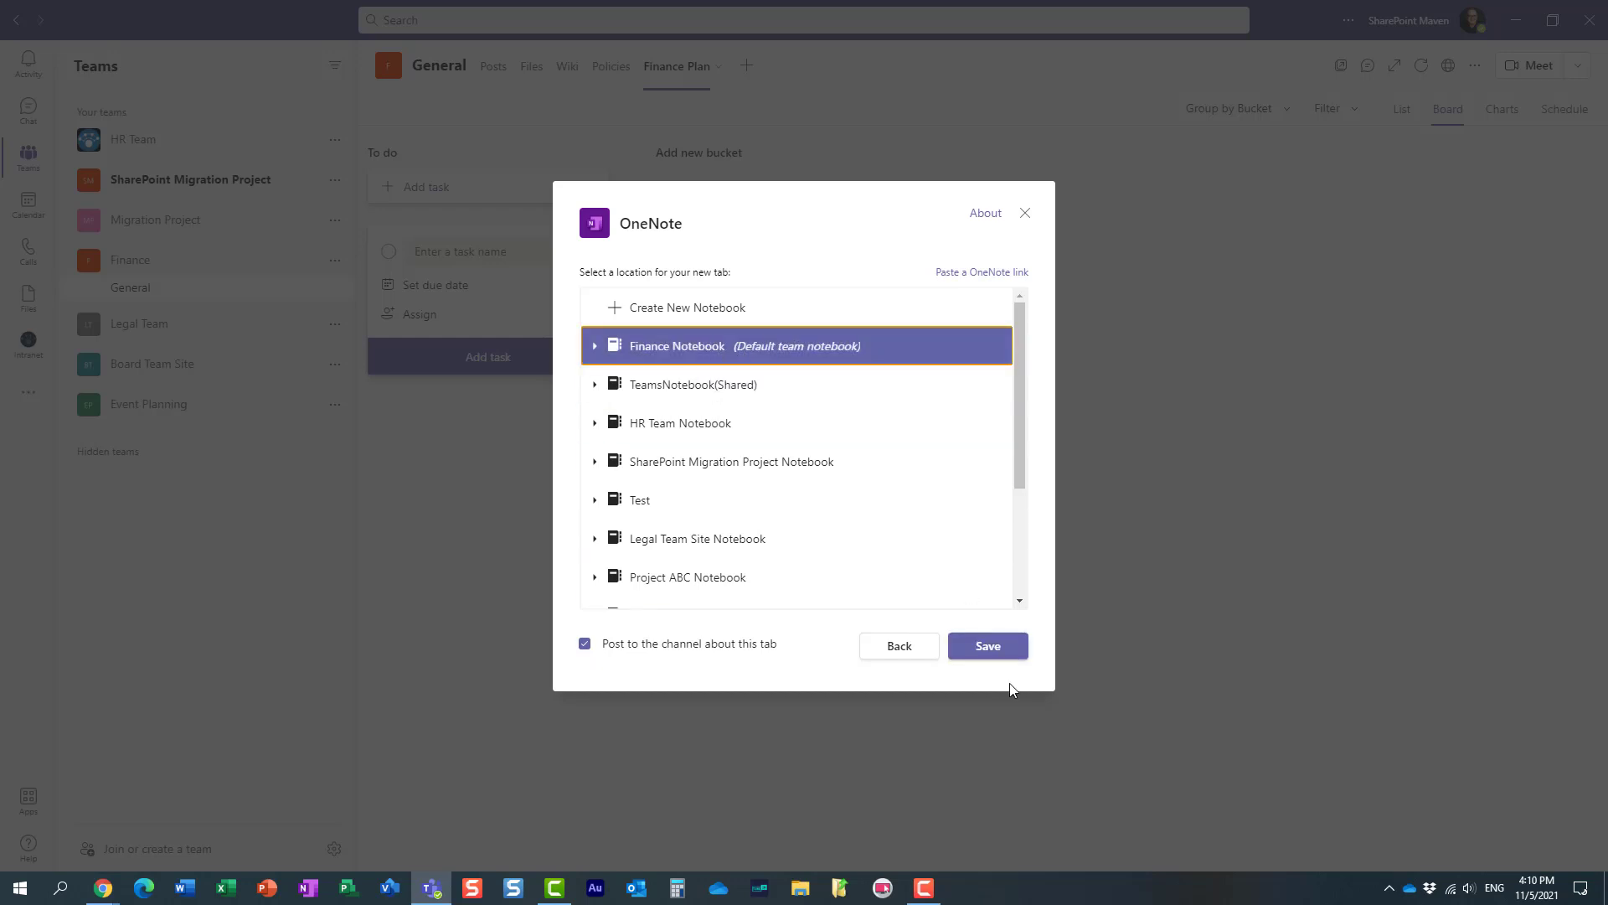
{"action": "left_click", "coordinate": [989, 646]}
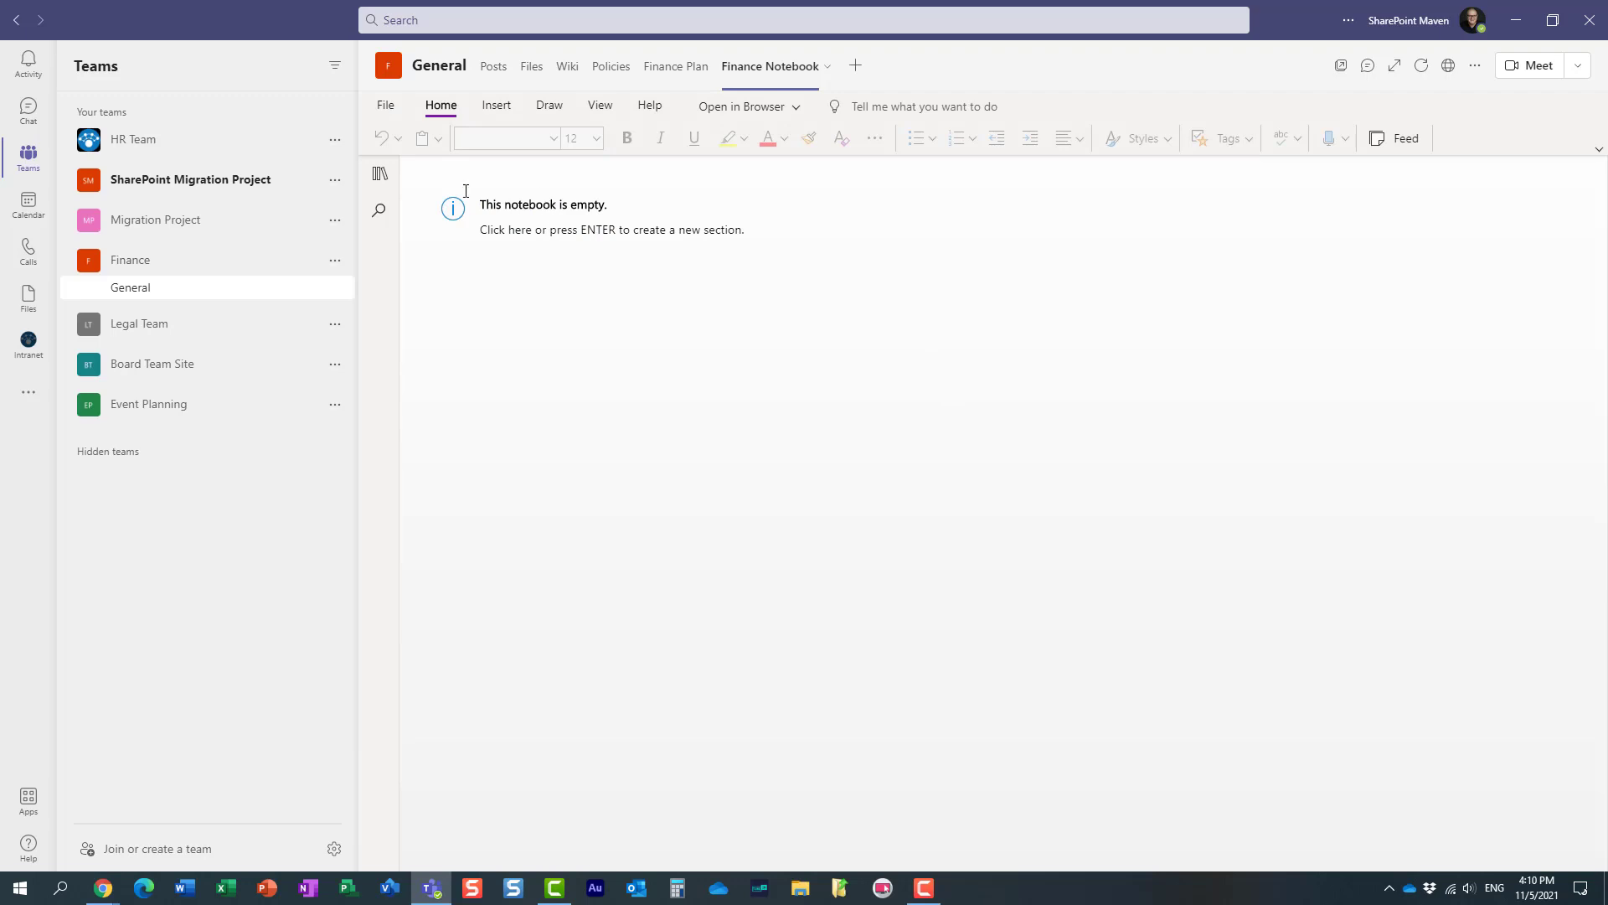
{"action": "left_click", "coordinate": [378, 178]}
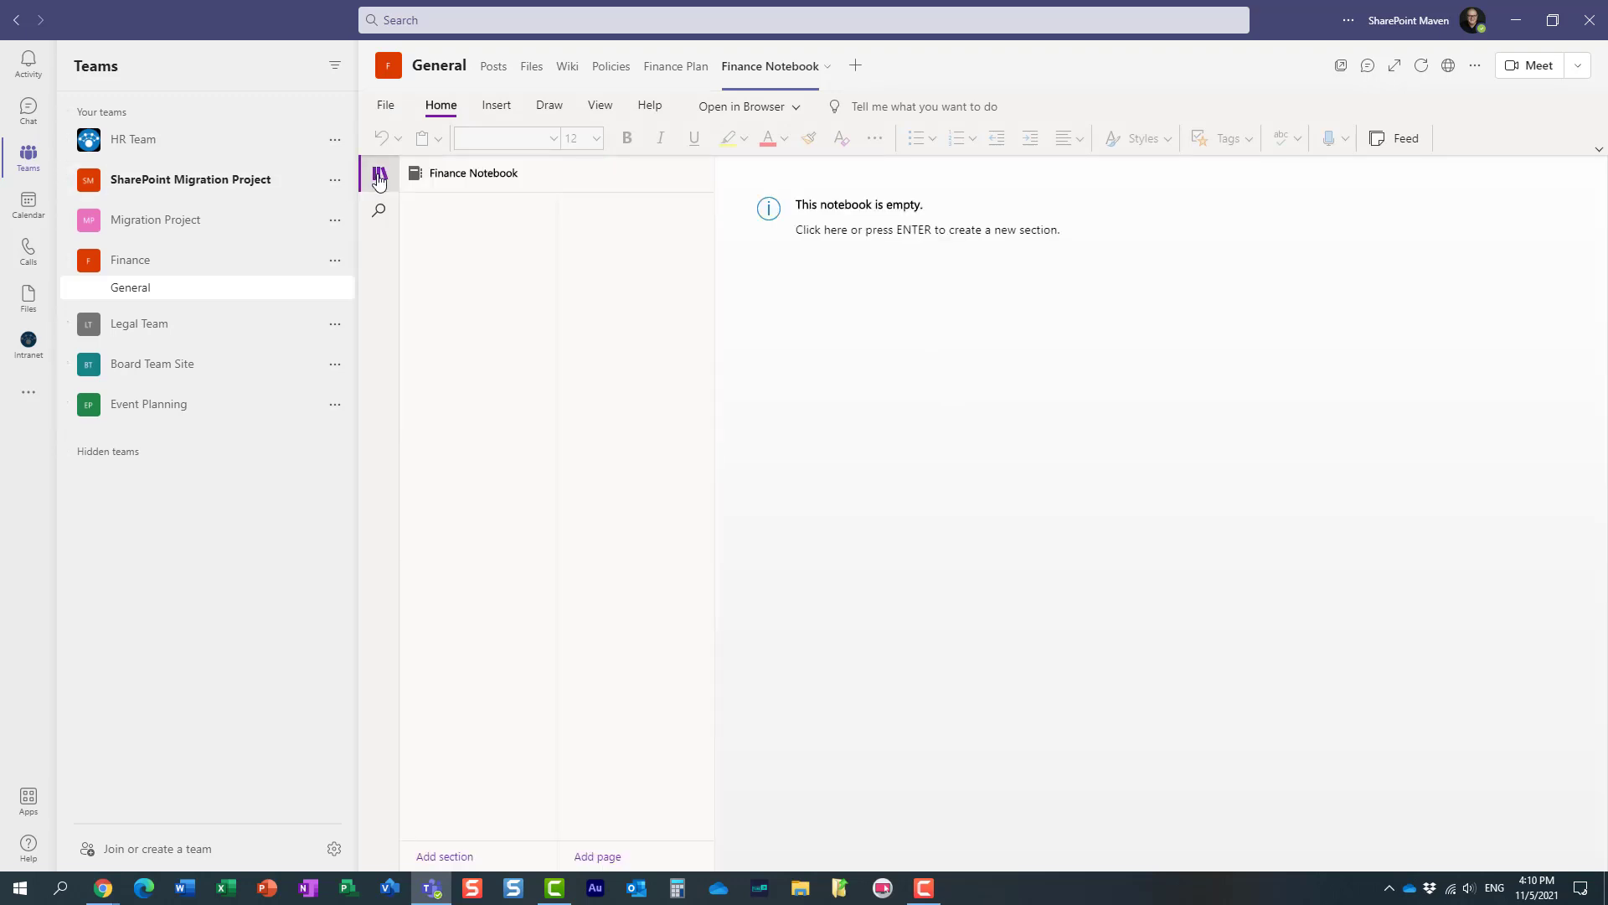
{"action": "left_click", "coordinate": [379, 176]}
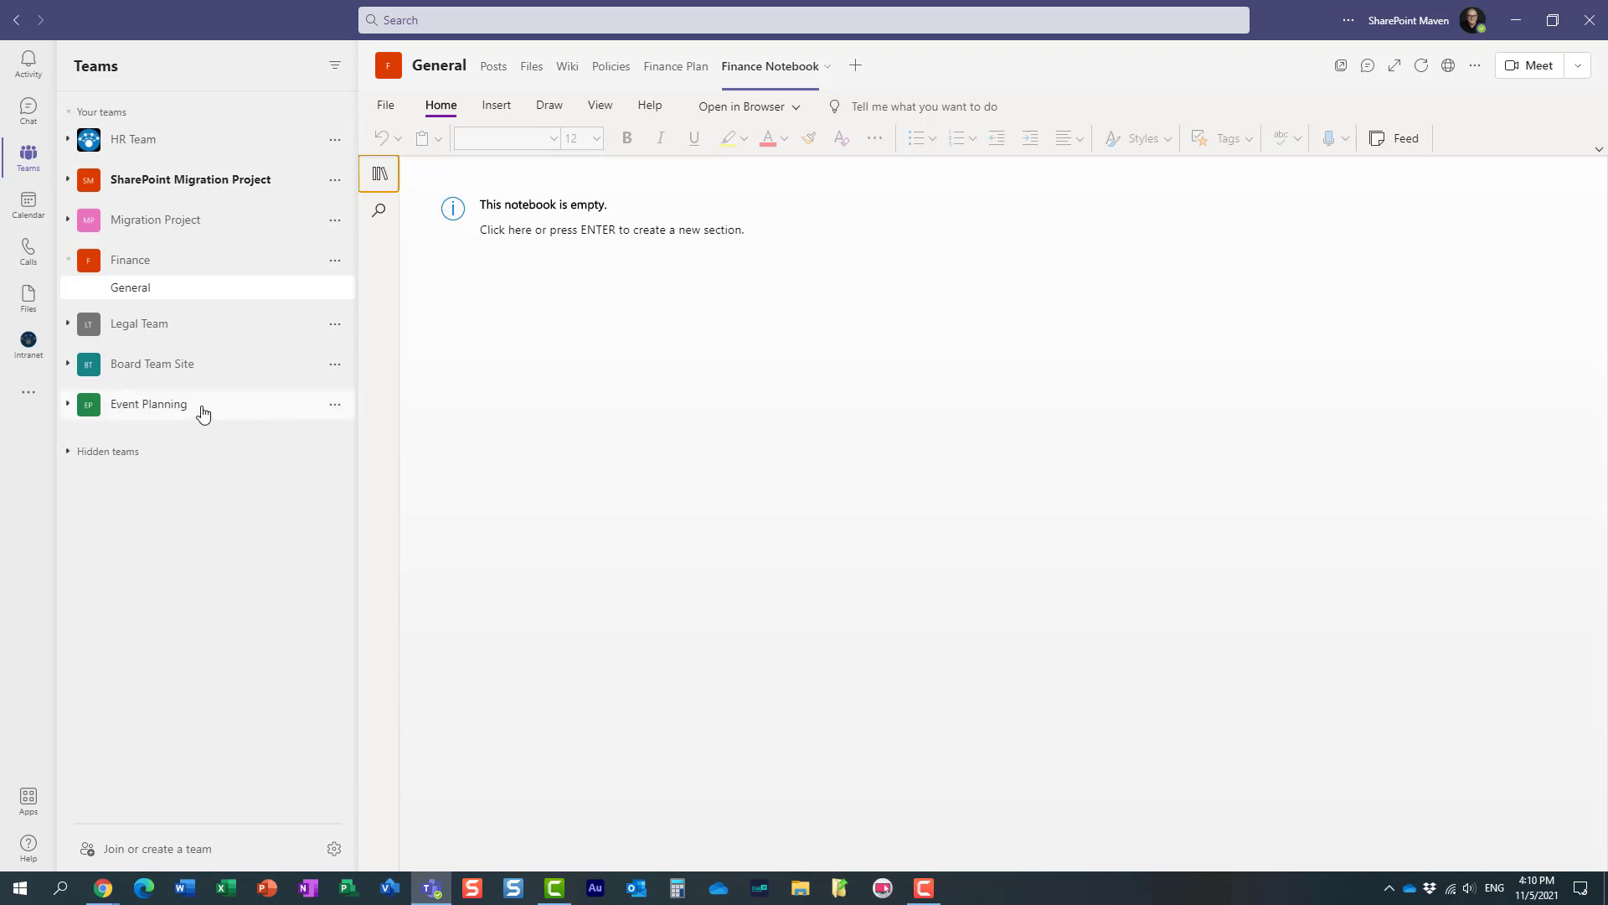
- Launch OneNote as a personal app from the More added apps list
{"action": "left_click", "coordinate": [29, 392]}
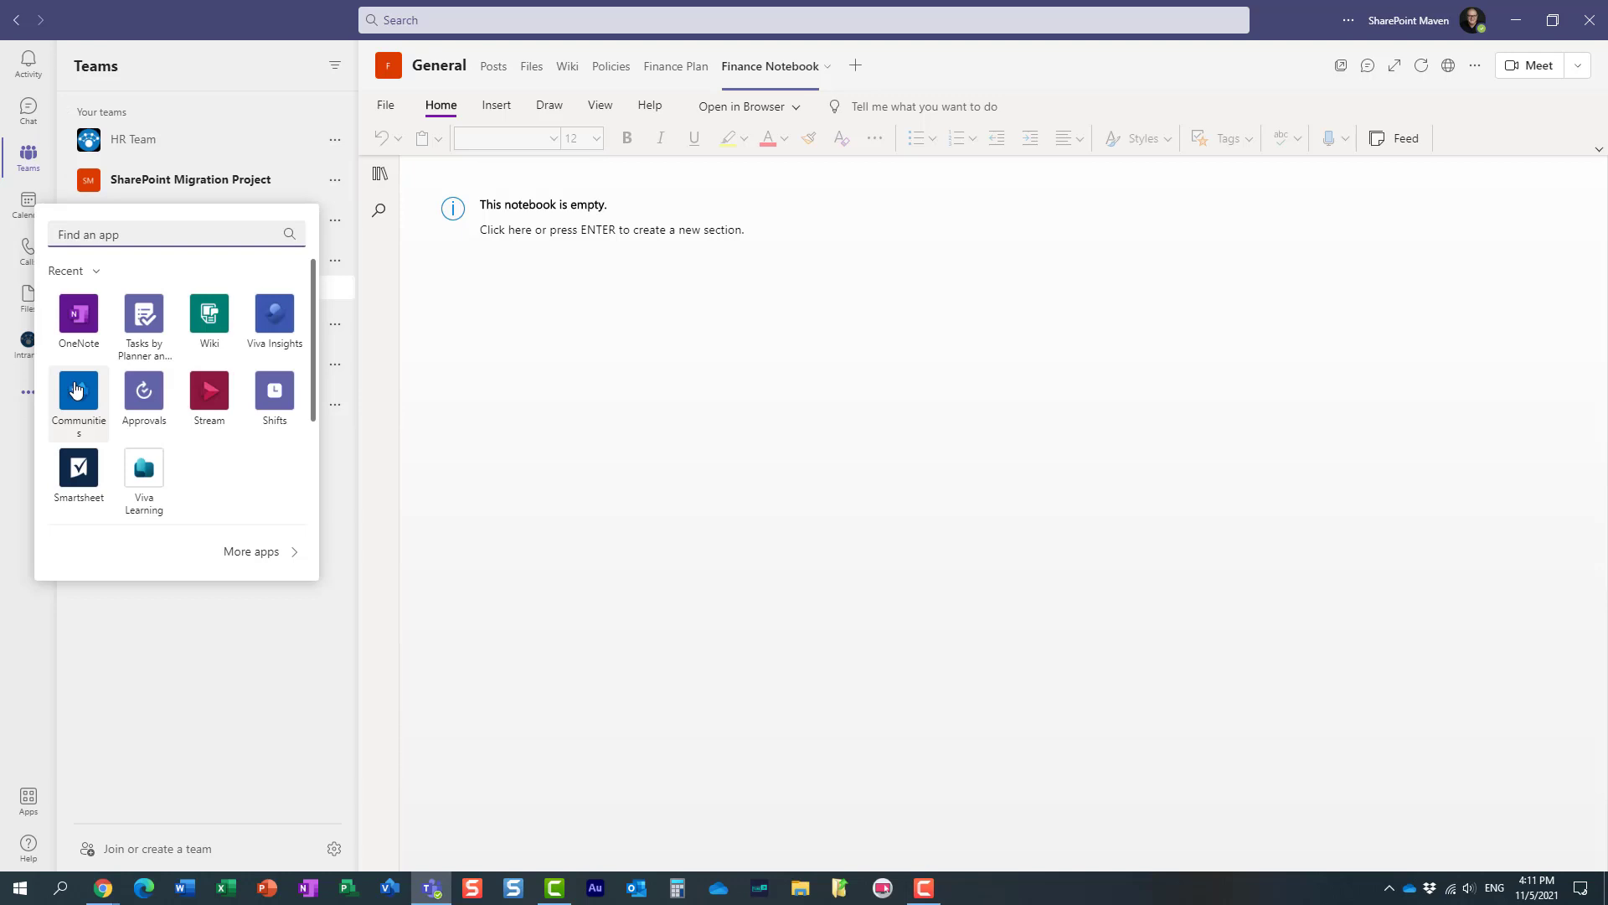
{"action": "left_click", "coordinate": [80, 322]}
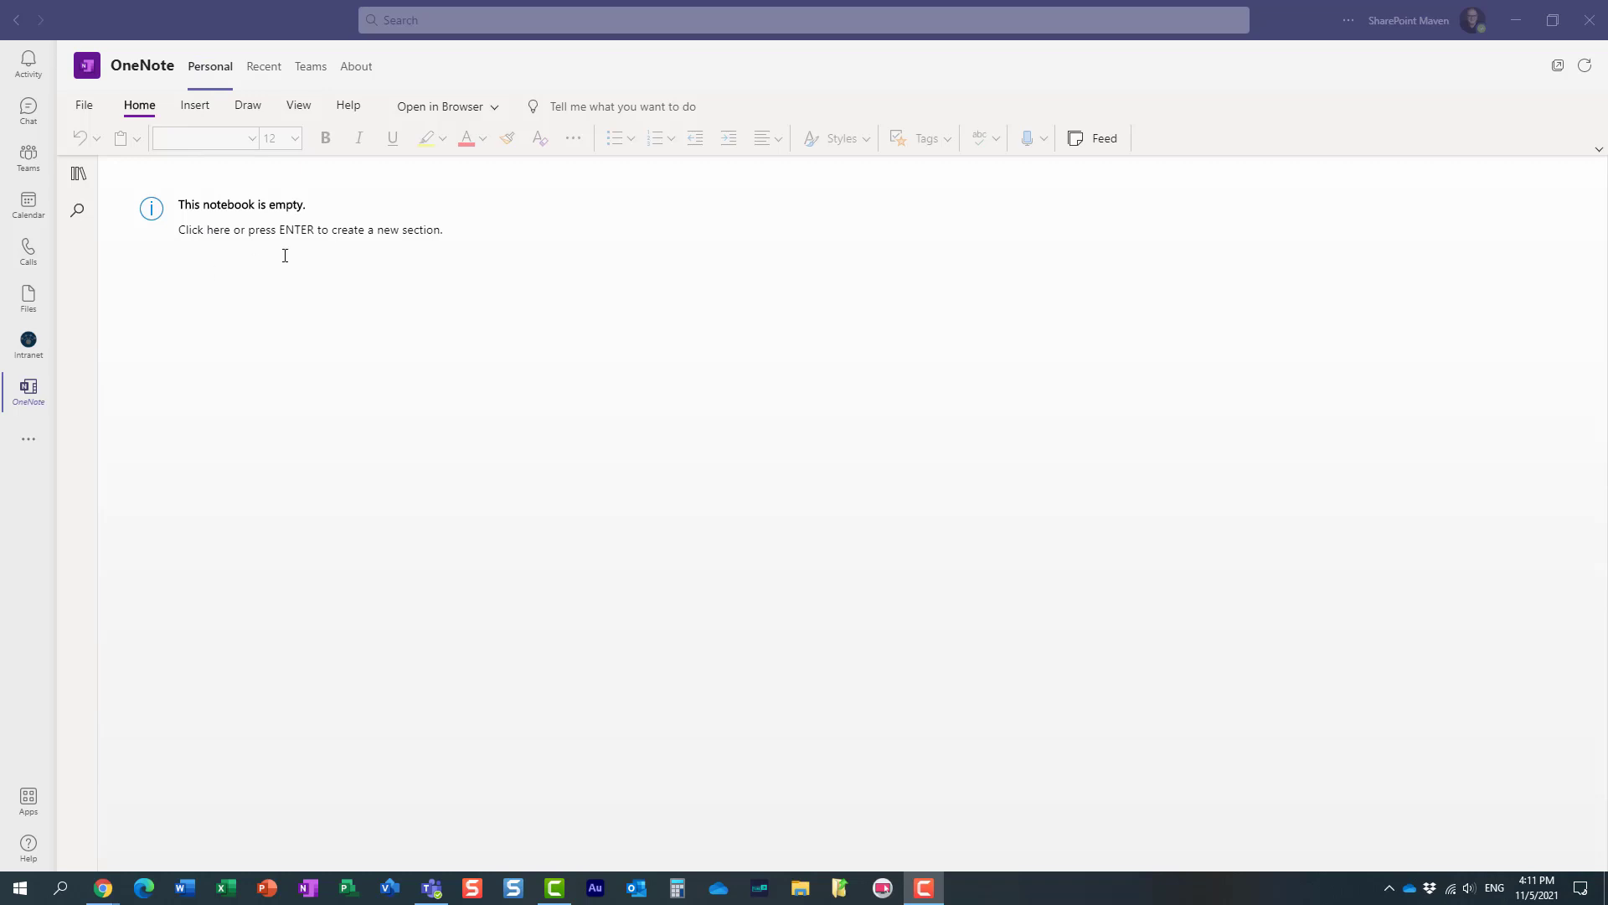
{"action": "left_click", "coordinate": [310, 66]}
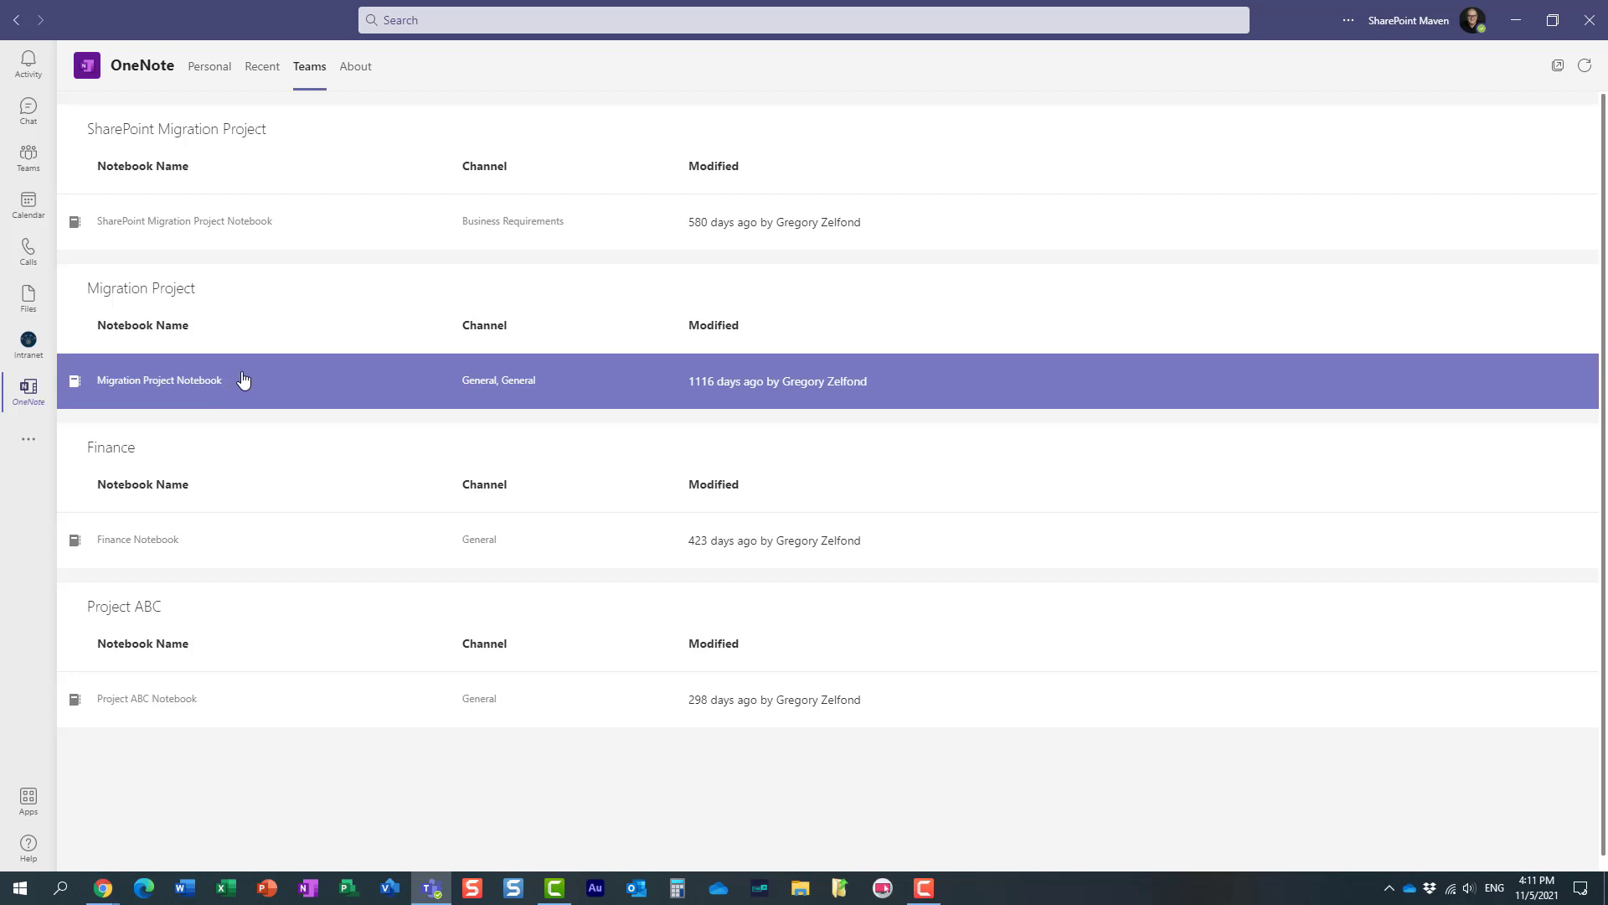
{"action": "left_click", "coordinate": [262, 65]}
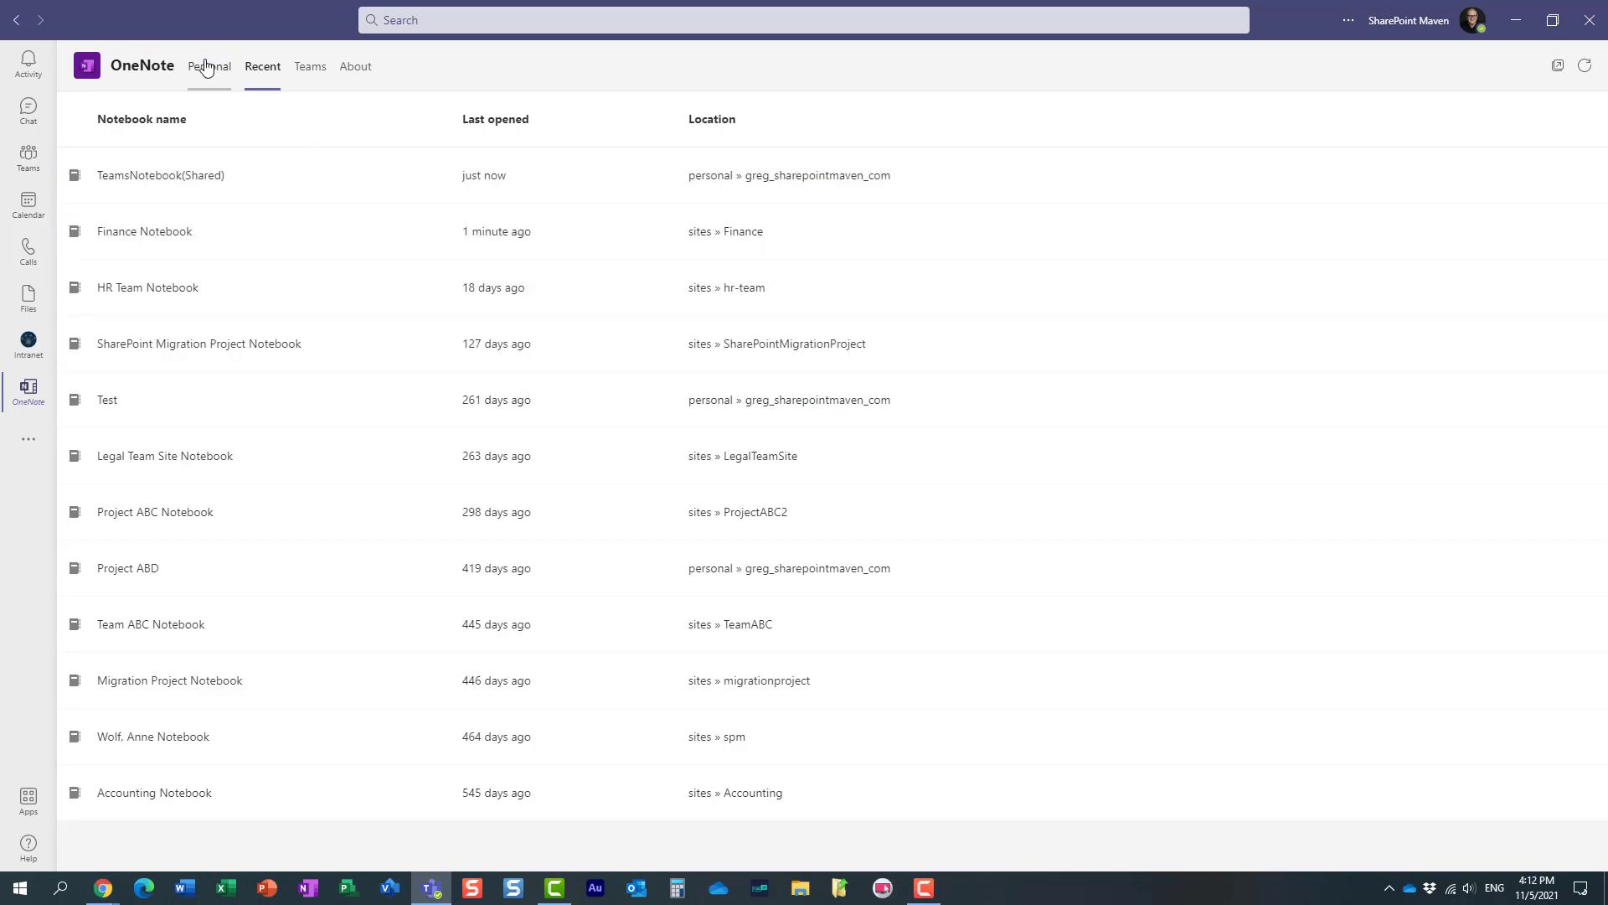
{"action": "left_click", "coordinate": [208, 66]}
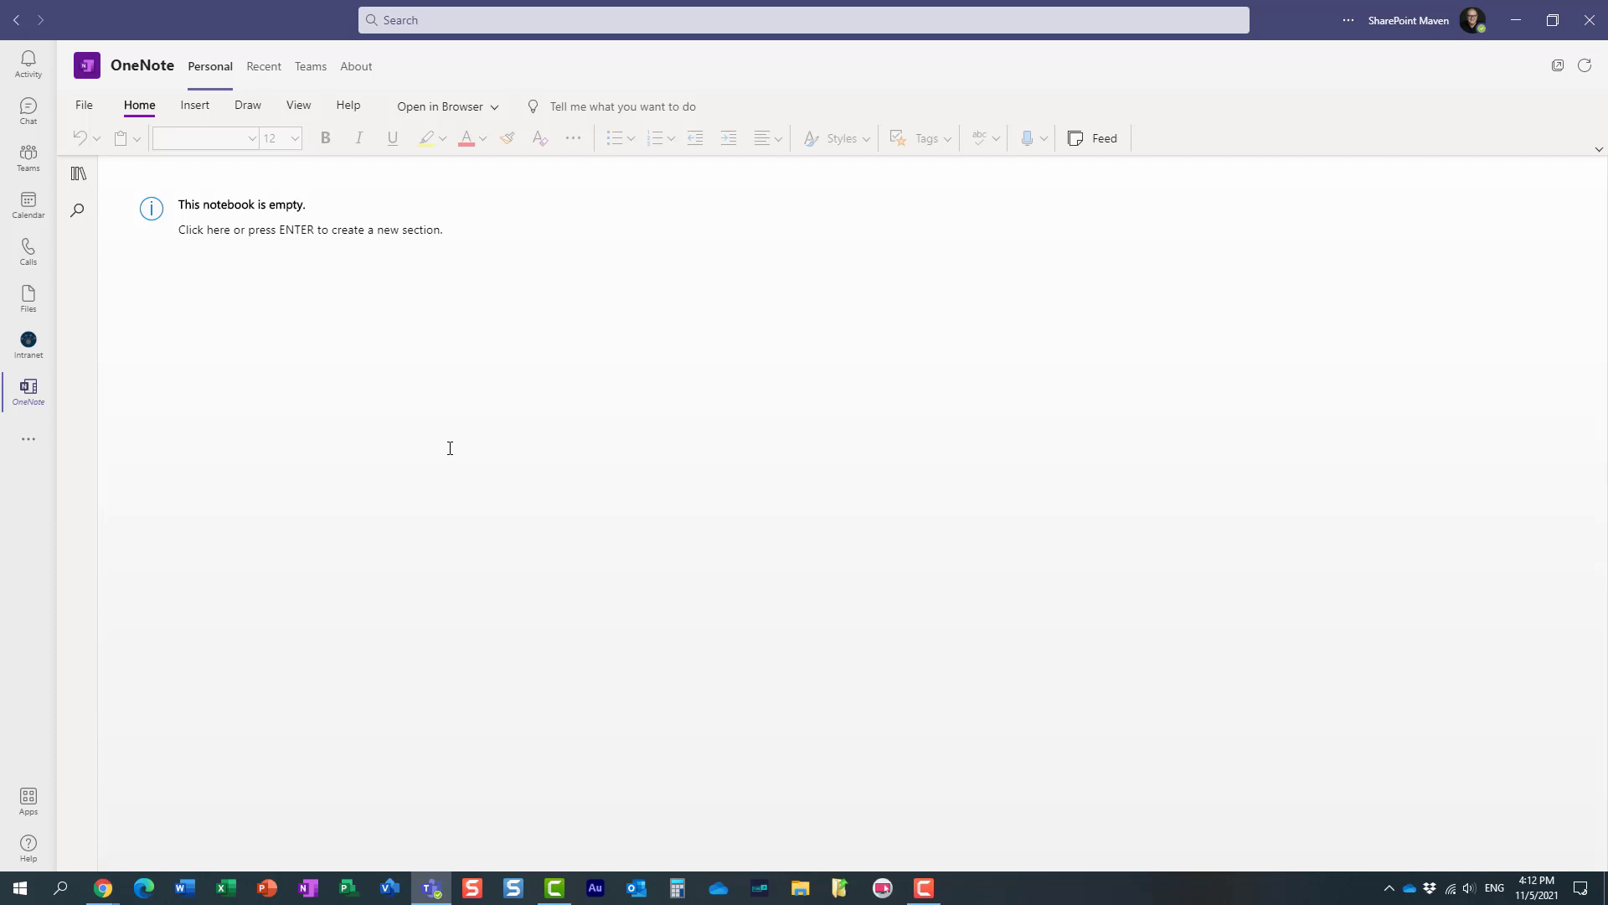
- Show the More added apps list on the left rail over the OneNote view
{"action": "left_click", "coordinate": [30, 439]}
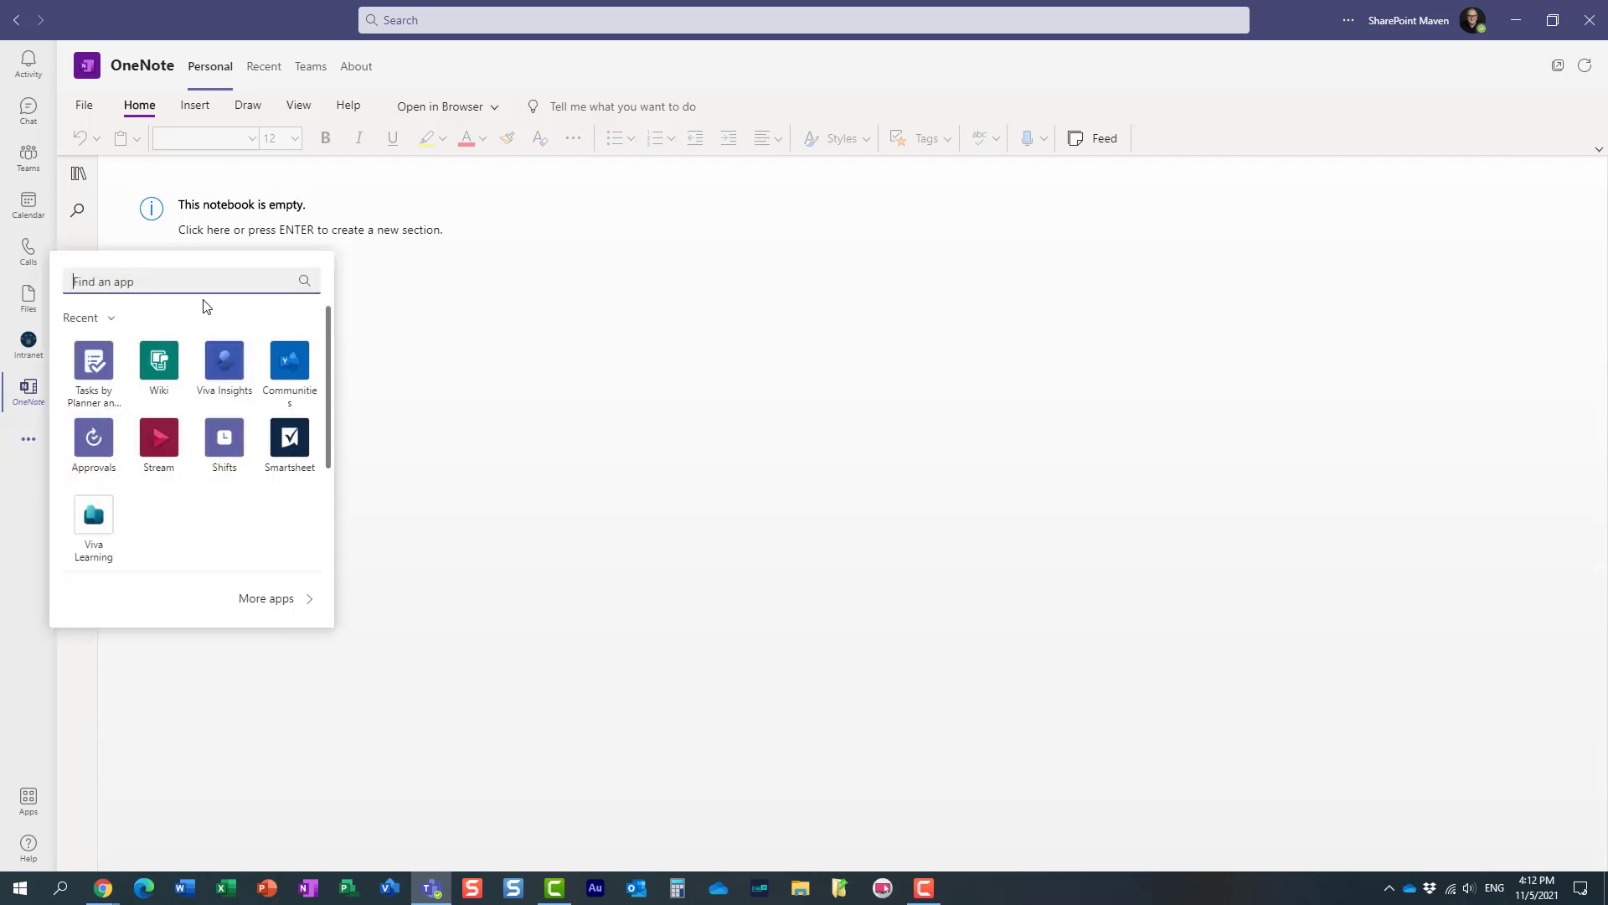